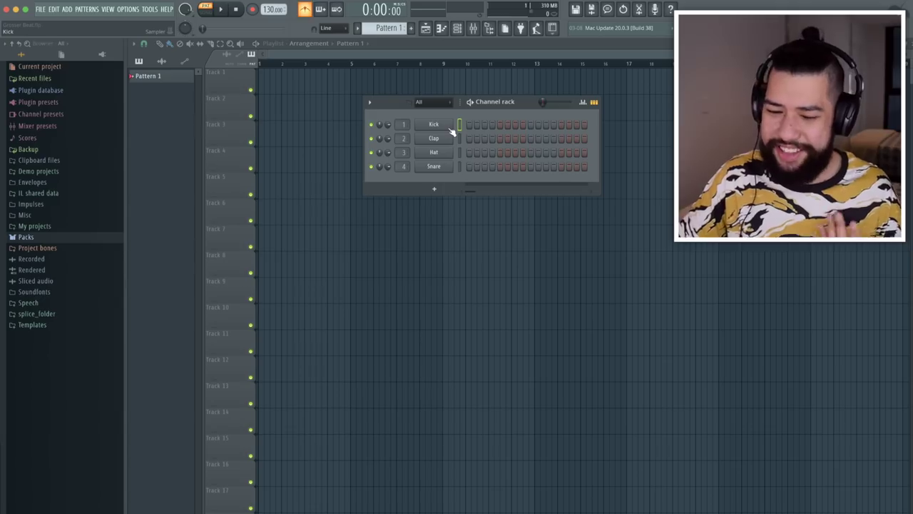
pyautogui.click(448, 126)
pyautogui.click(448, 126)
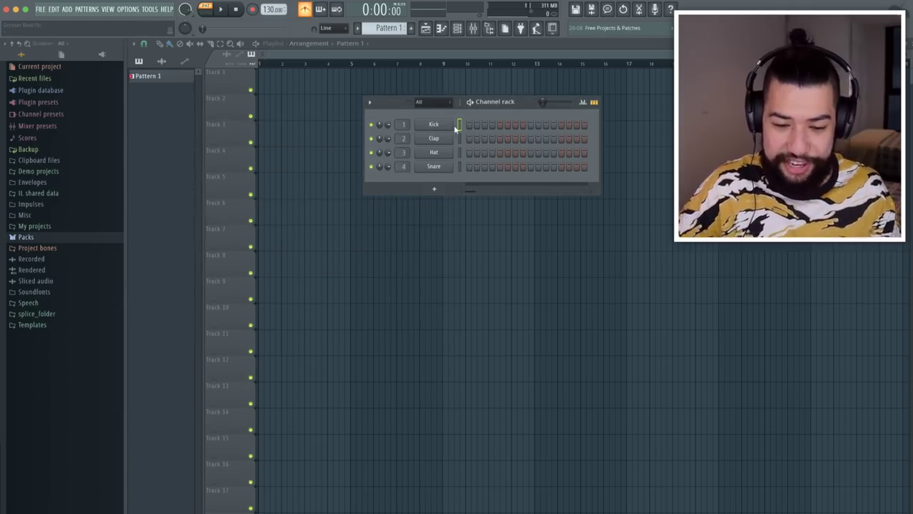
pyautogui.moveTo(526, 107); pyautogui.dragTo(522, 132)
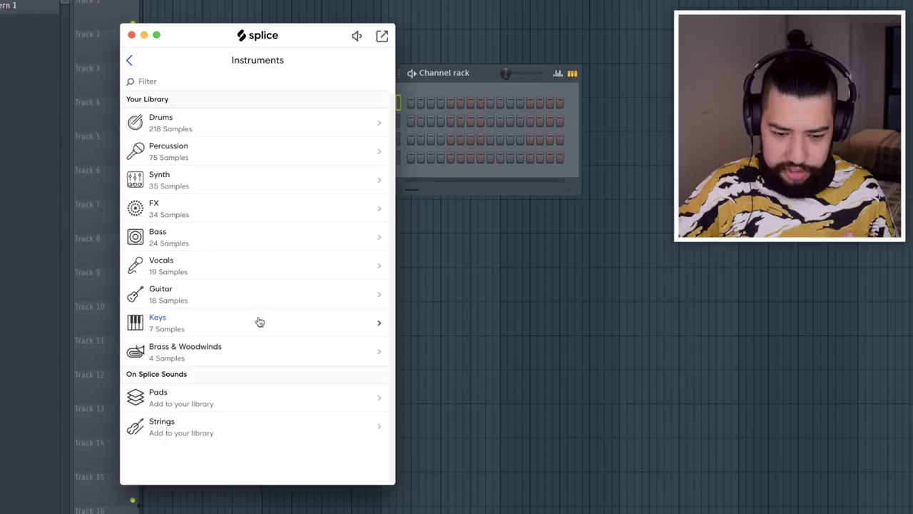
# Step: From the Splice app's Keys library, add OS_RNB_125_C#min_Desire_Chords.wav to the FL Studio playlist
pyautogui.click(258, 321)
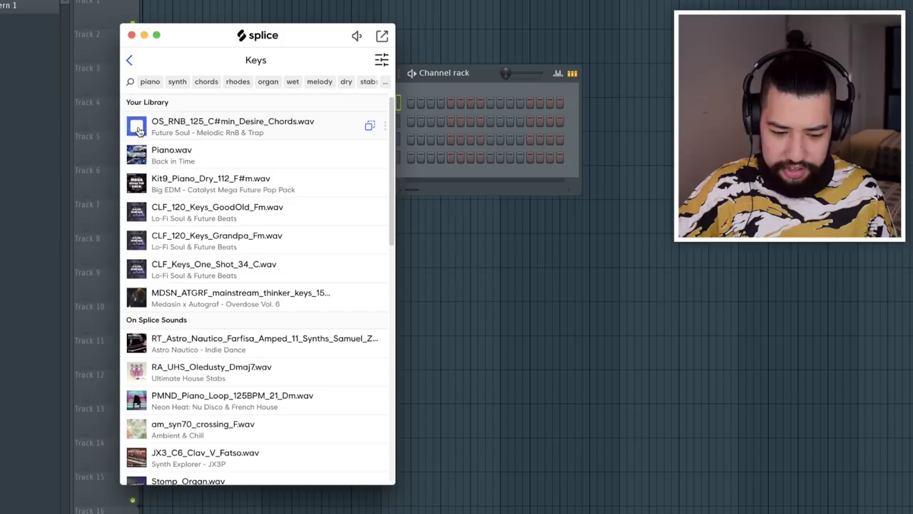
pyautogui.moveTo(182, 125); pyautogui.dragTo(561, 250)
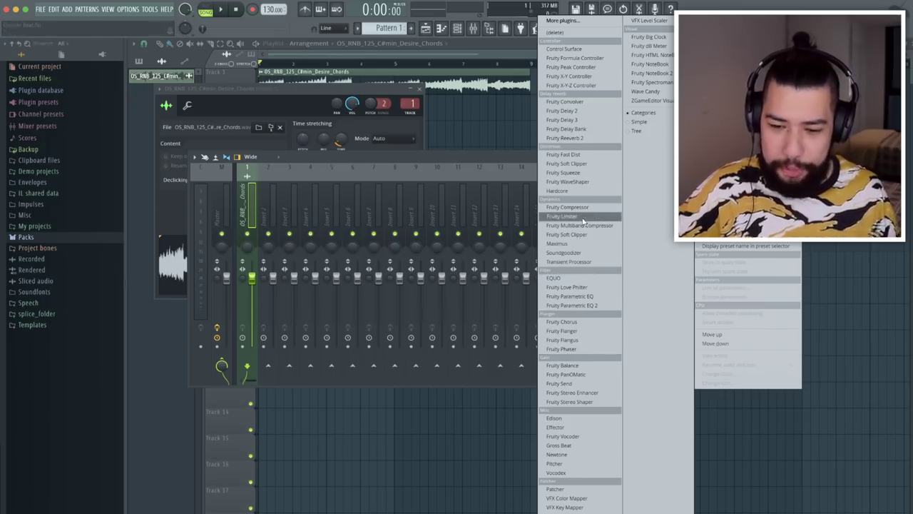
# Step: Load Gross Beat on the Desire Chords mixer insert and step through its Momentary, Repeater and Stutter preset banks
pyautogui.click(559, 446)
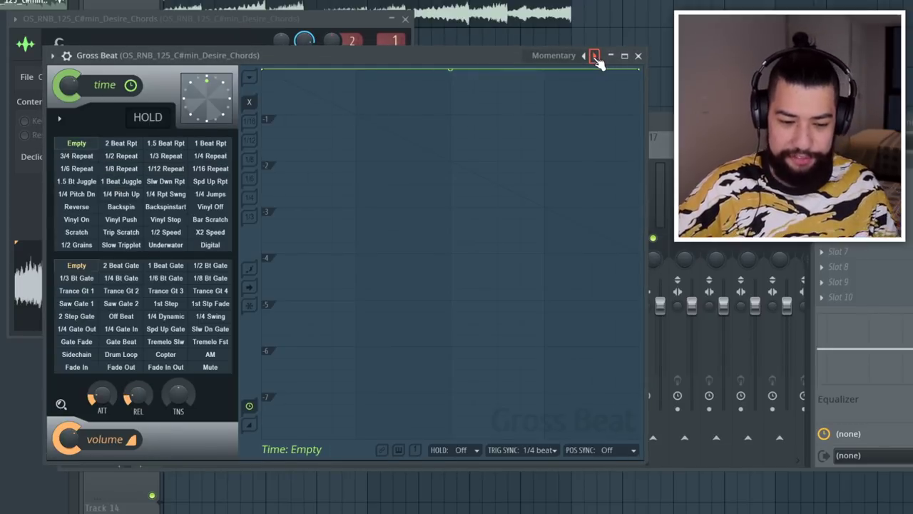
pyautogui.click(595, 55)
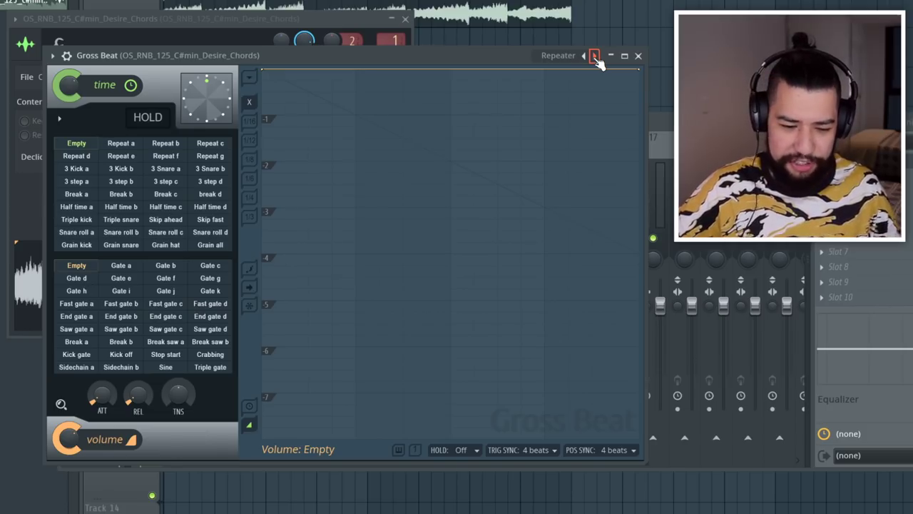
pyautogui.click(595, 56)
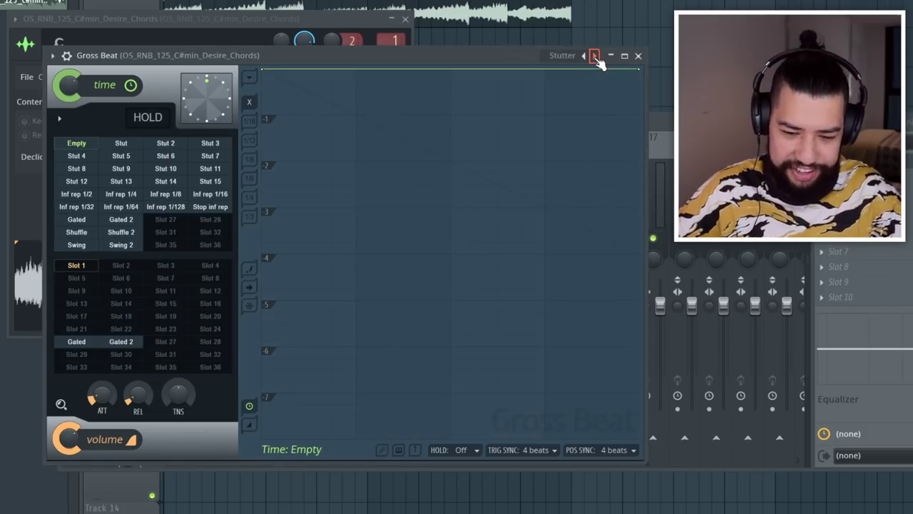
pyautogui.click(595, 56)
pyautogui.click(184, 234)
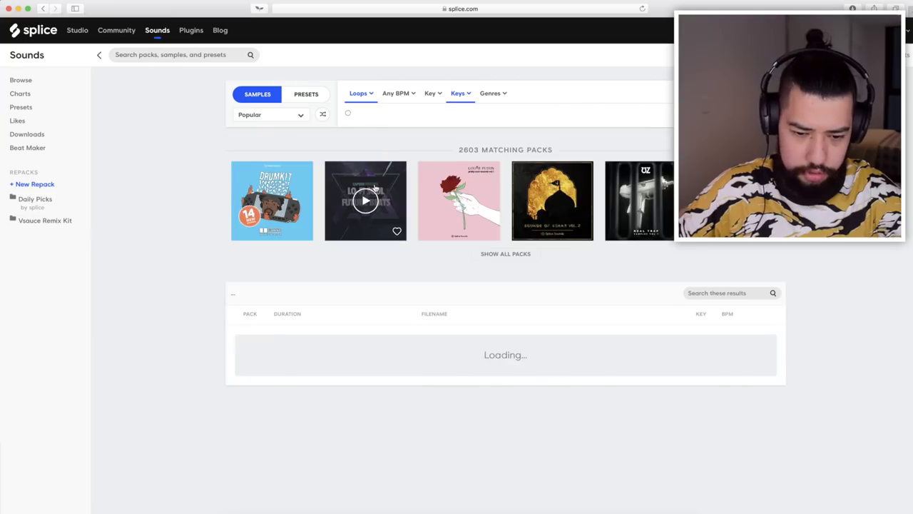
# Step: Audition popular keys loops on splice.com and download ZAY_loop_04_D#m_135.wav to the library
pyautogui.scroll(-3, 421, 271)
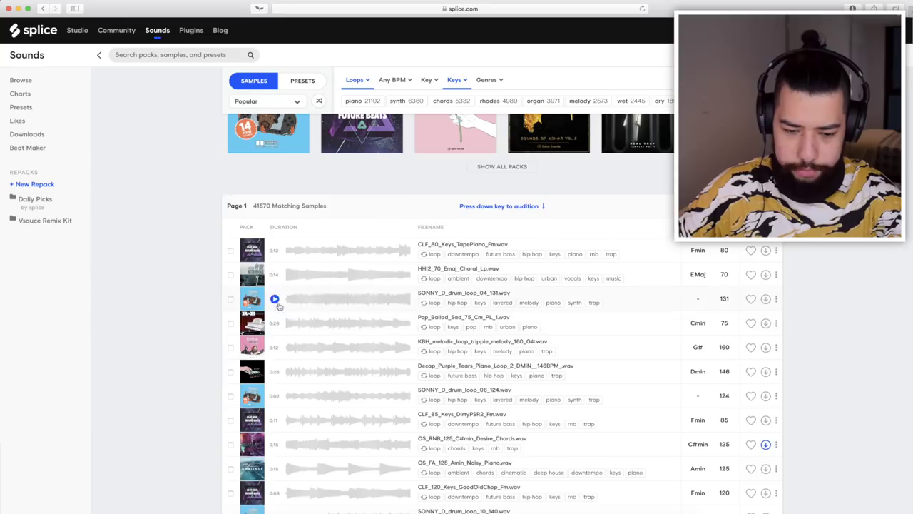
pyautogui.scroll(-10, 275, 321)
pyautogui.click(274, 368)
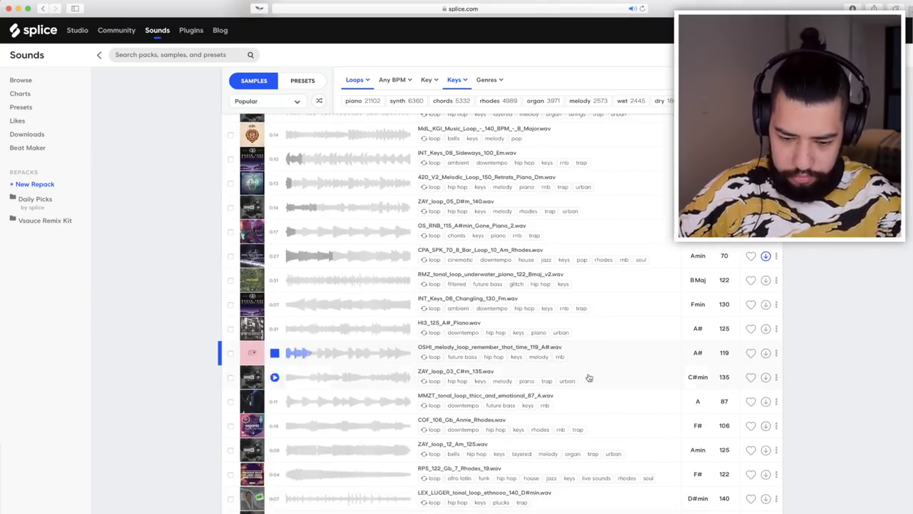
pyautogui.scroll(-8, 428, 357)
pyautogui.click(275, 298)
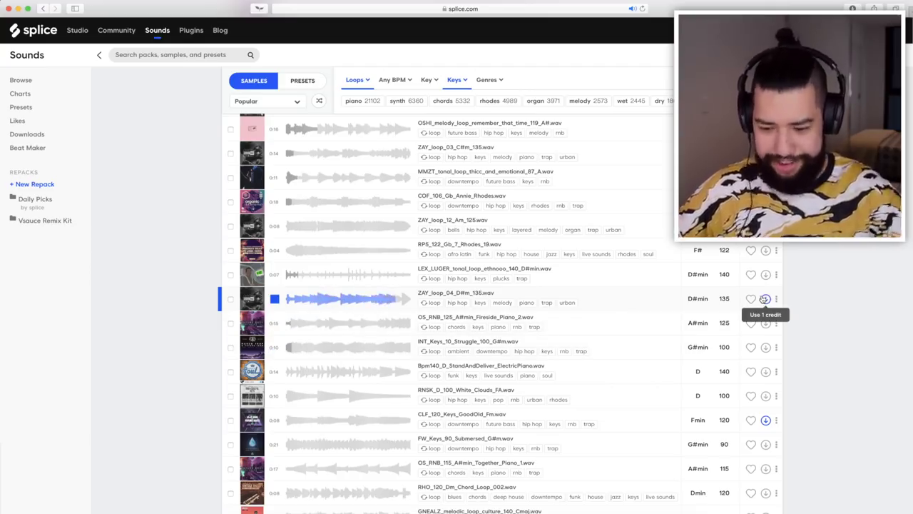
pyautogui.scroll(-3, 322, 350)
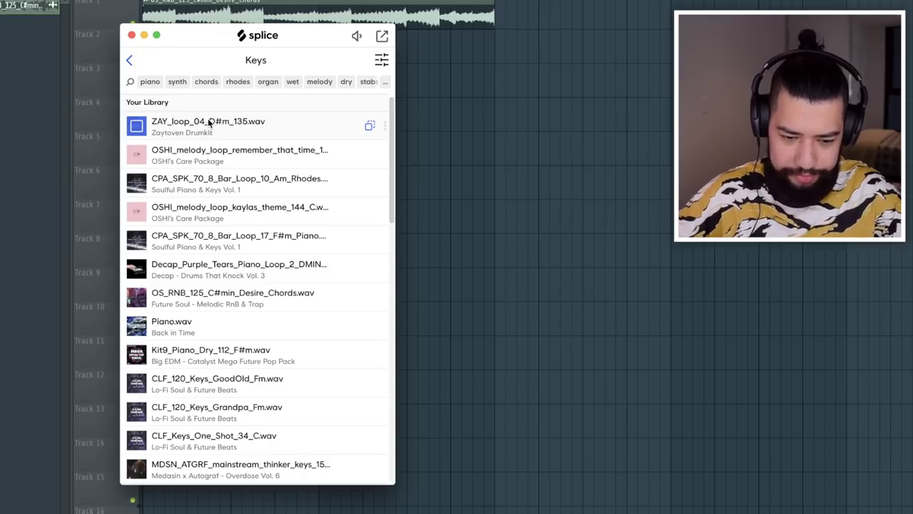
# Step: Place ZAY_loop_04_D#m_135.wav in the FL Studio playlist, trim it to two bars from bar 1 and repeat it up to bar 9
pyautogui.moveTo(197, 123); pyautogui.dragTo(596, 123)
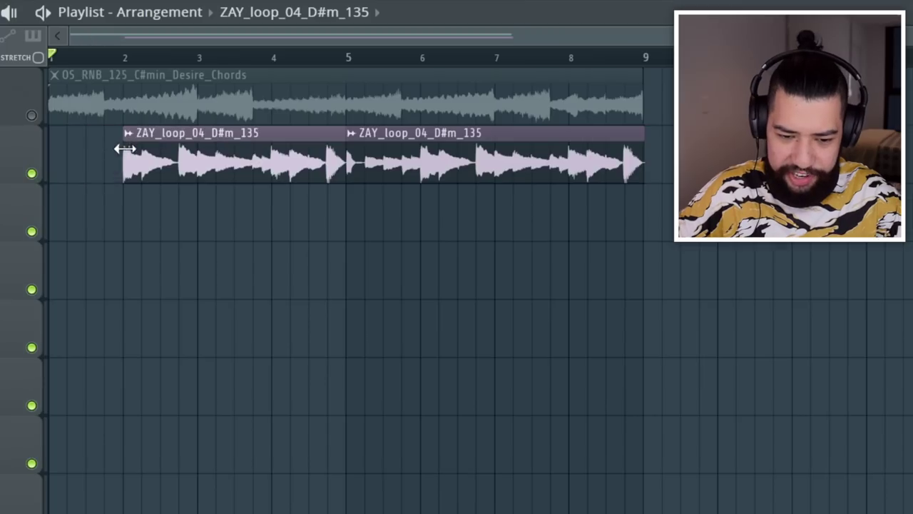
pyautogui.moveTo(124, 149); pyautogui.dragTo(102, 143)
pyautogui.moveTo(256, 143); pyautogui.dragTo(213, 143)
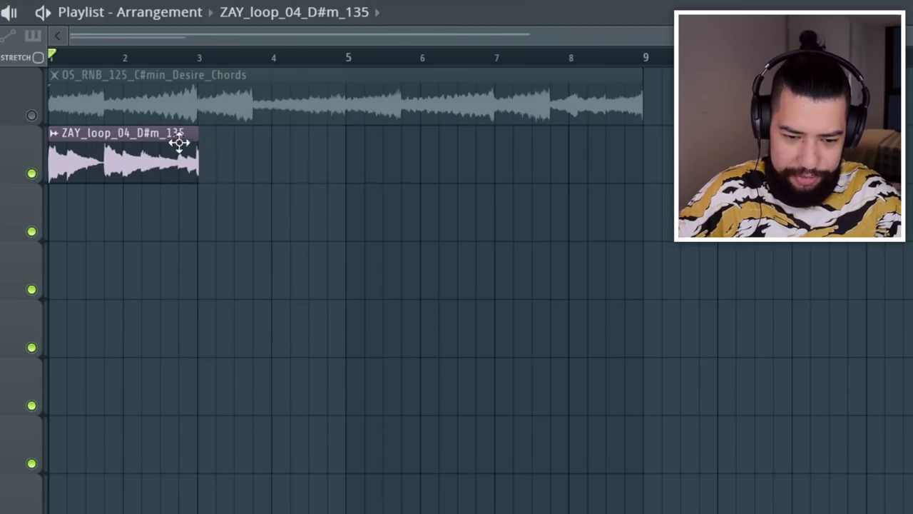
pyautogui.scroll(-2, 176, 190)
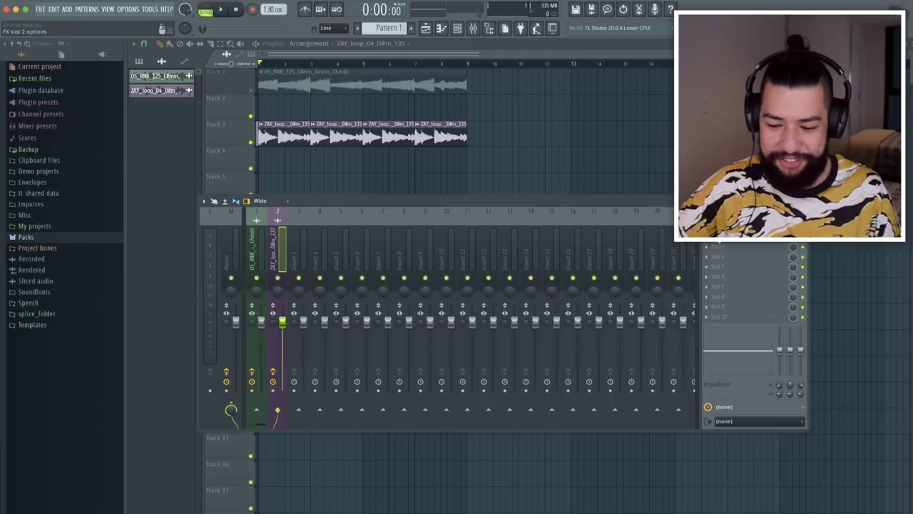
# Step: Load Gross Beat on the ZAY loop's mixer insert and play the loop with the Complex 11 time pattern
pyautogui.click(708, 236)
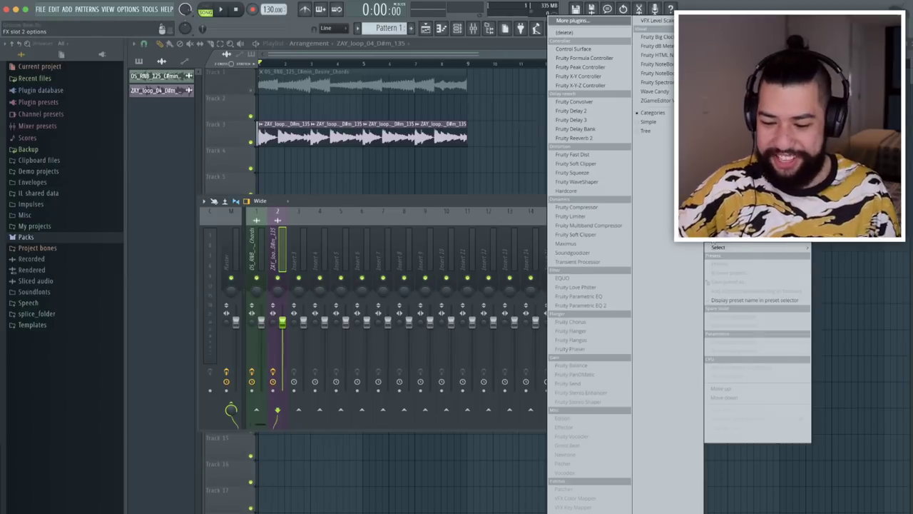
pyautogui.click(569, 447)
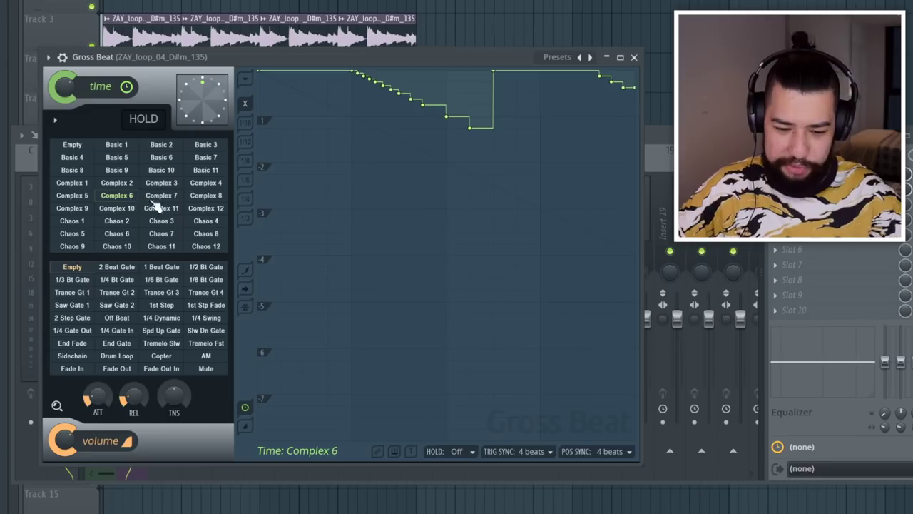
pyautogui.click(311, 234)
pyautogui.click(172, 194)
pyautogui.click(159, 208)
pyautogui.press('space')
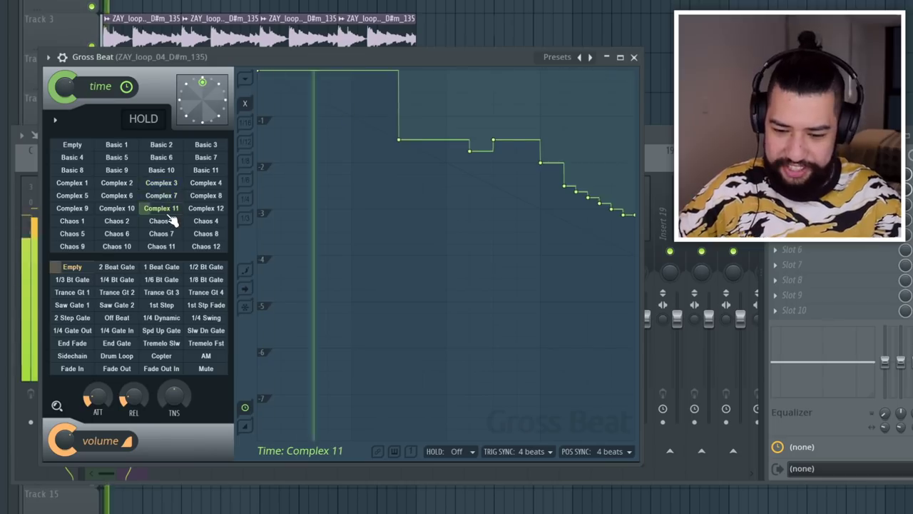
# Step: Audition the Chaos 4 and Basic 11 time patterns, settle on Basic 8, and try the Drum Loop volume pattern before restoring Empty
pyautogui.click(206, 220)
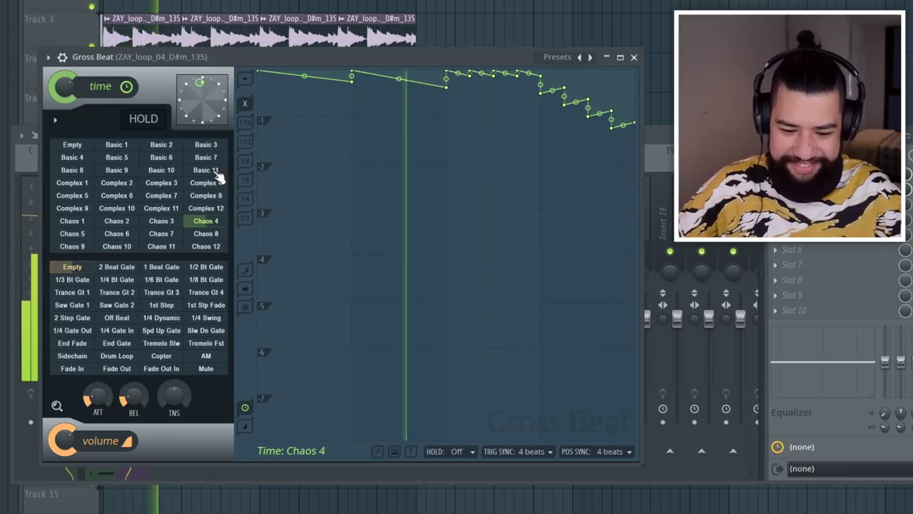
pyautogui.press('space')
pyautogui.click(206, 171)
pyautogui.press('space')
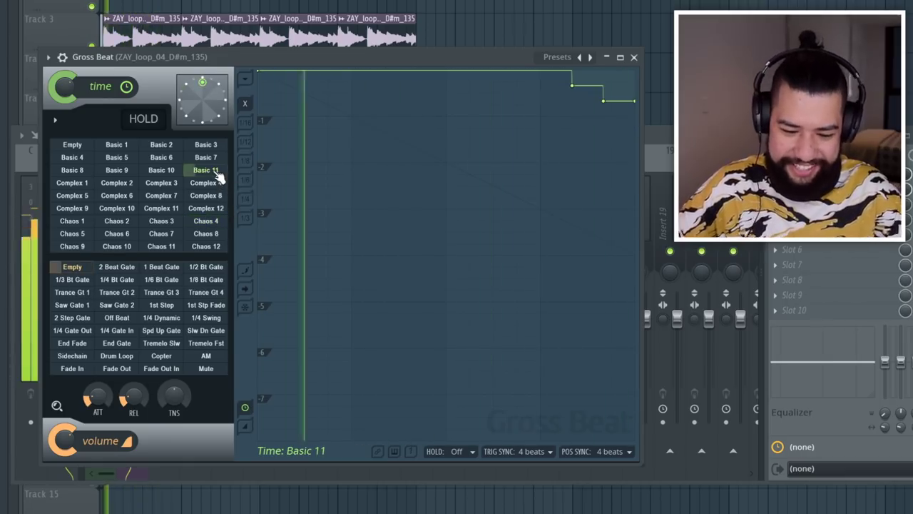
pyautogui.click(78, 170)
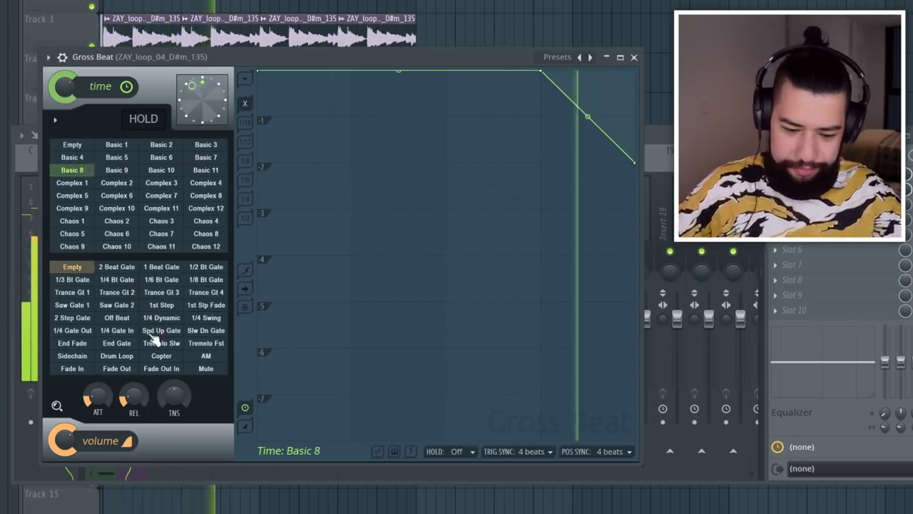
pyautogui.click(118, 356)
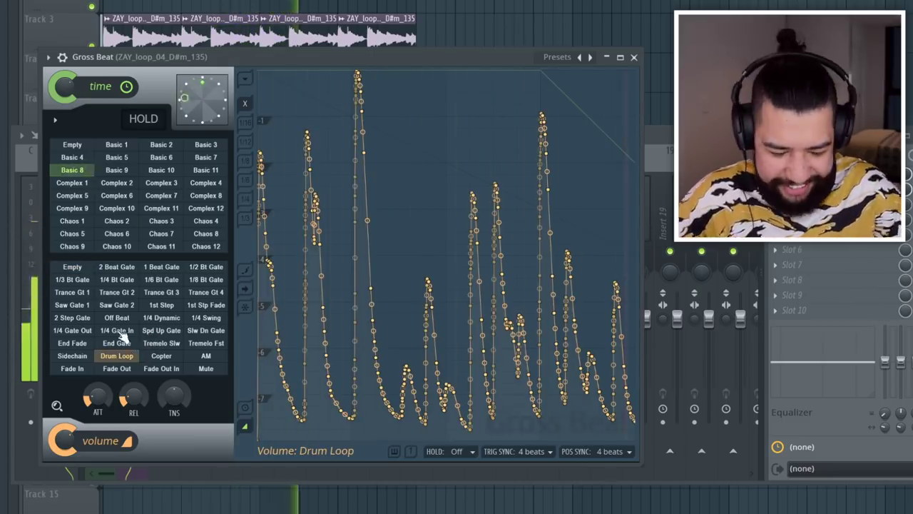
pyautogui.click(80, 267)
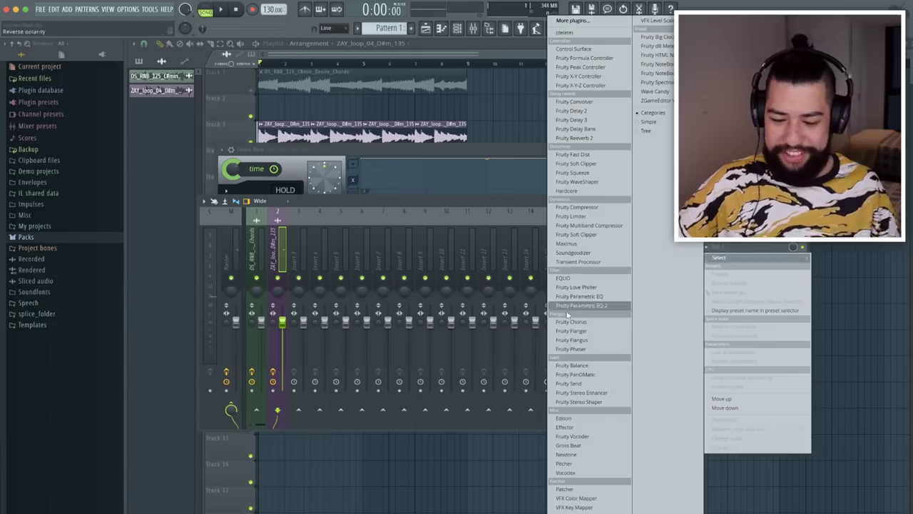
# Step: Add another Gross Beat with the Basic 4 time pattern, try the 1/2 Bt Gate volume pattern and return it to Empty
pyautogui.click(589, 446)
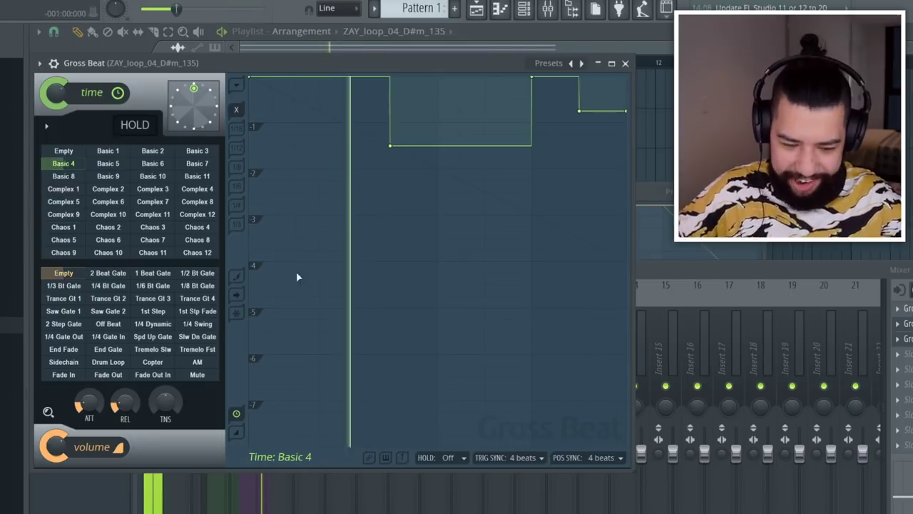
pyautogui.click(206, 275)
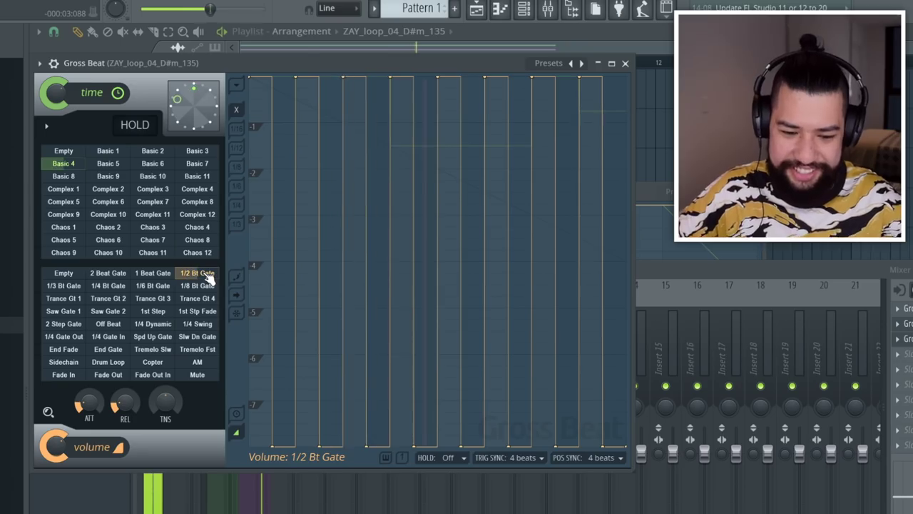
pyautogui.click(66, 272)
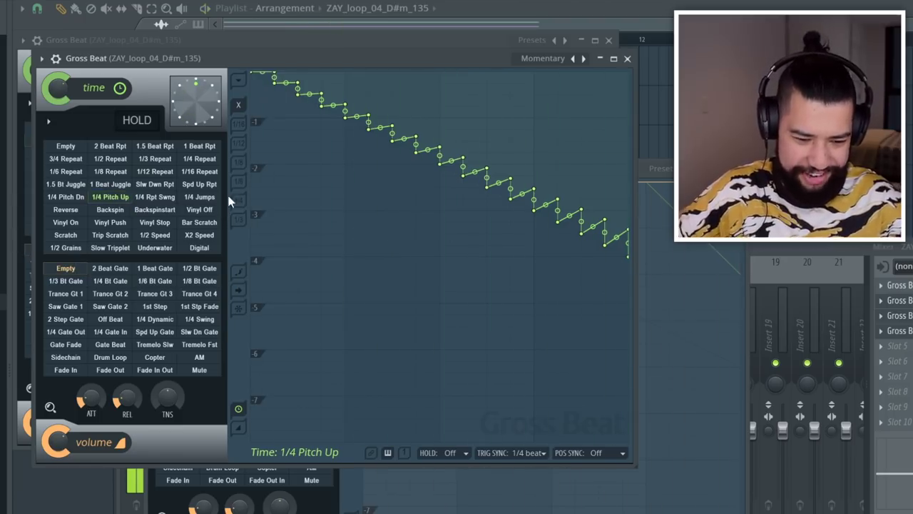
# Step: Try the Momentary bank's Underwater time pattern, and set stacked Gross Beats to the Pitch shifter bank's +12 and Arp 2 patterns
pyautogui.click(155, 248)
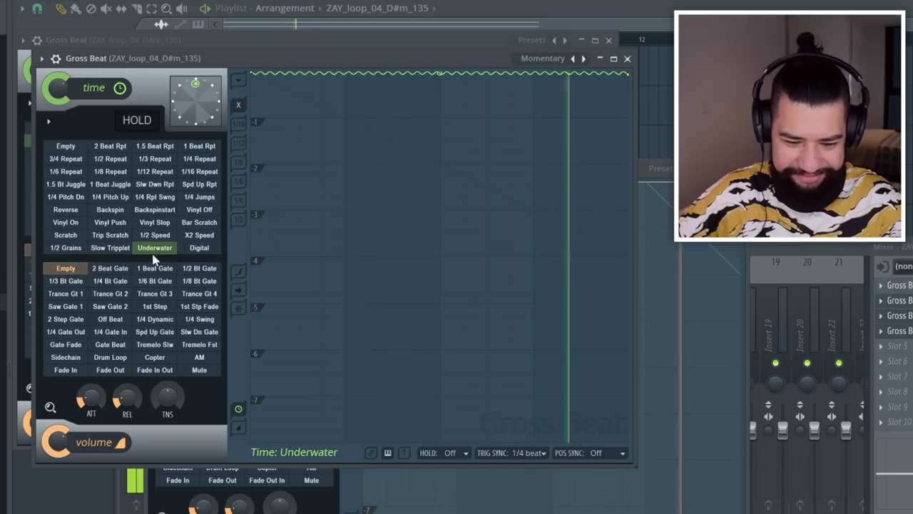
pyautogui.click(146, 223)
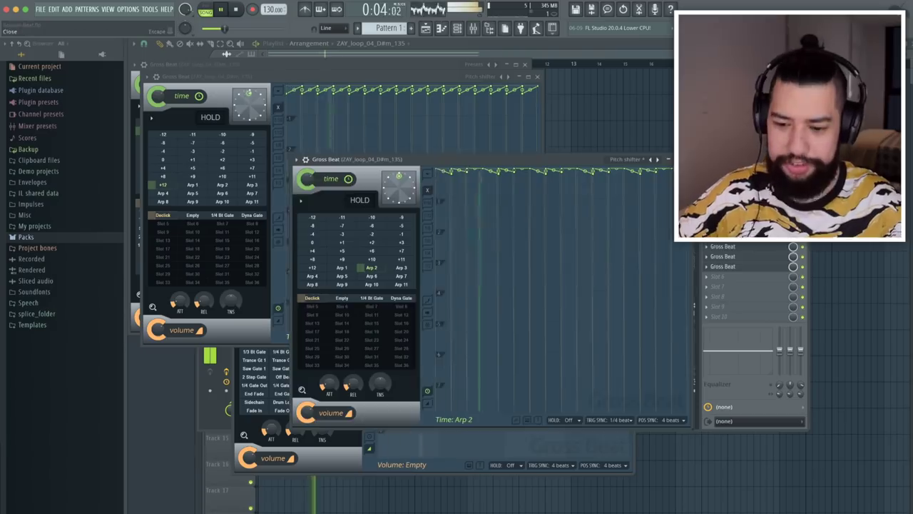
# Step: Close the open Gross Beat windows while the loop plays and stop playback
pyautogui.click(687, 159)
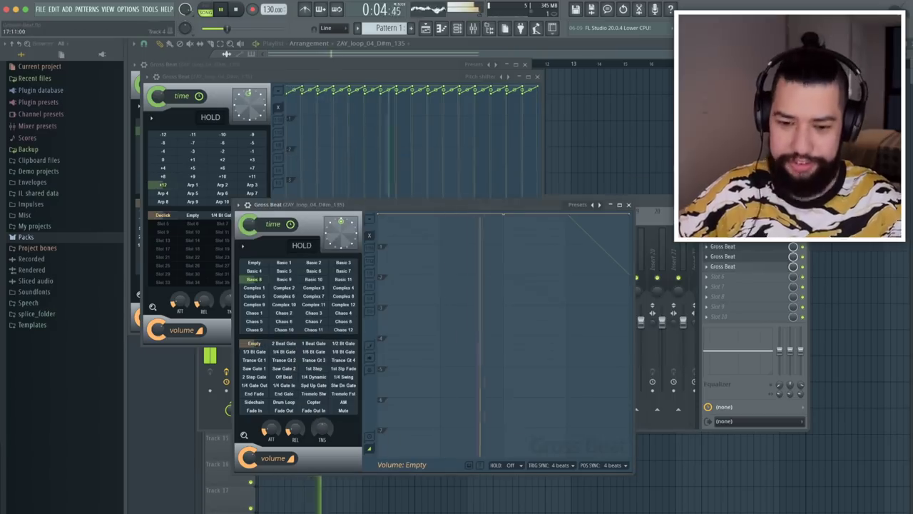
pyautogui.click(538, 77)
pyautogui.click(526, 64)
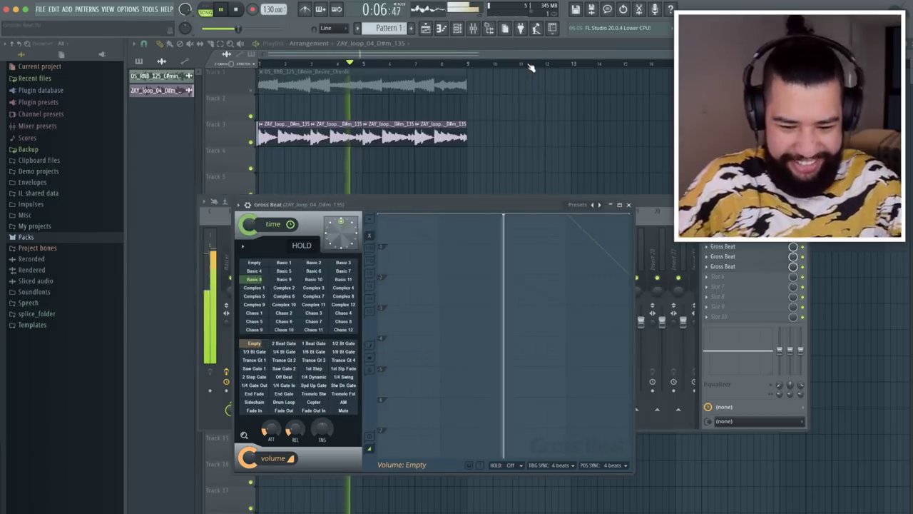
pyautogui.click(629, 204)
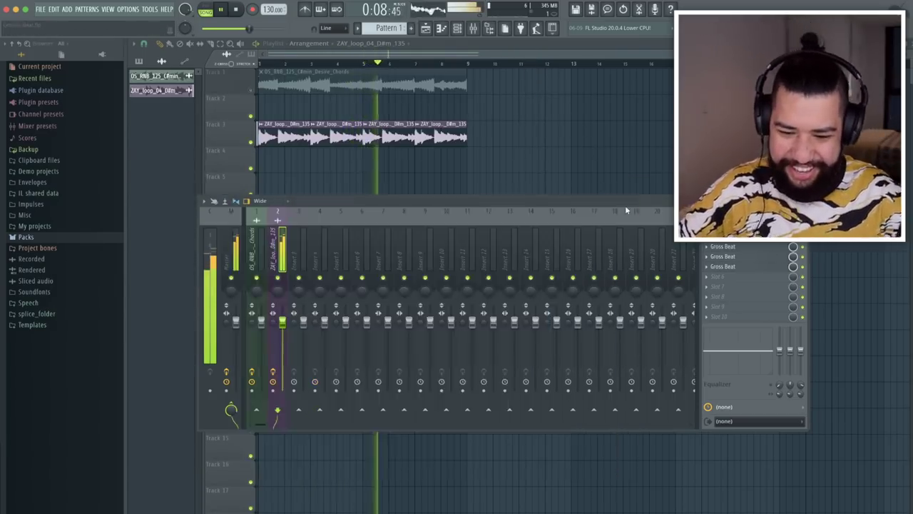
pyautogui.press('space')
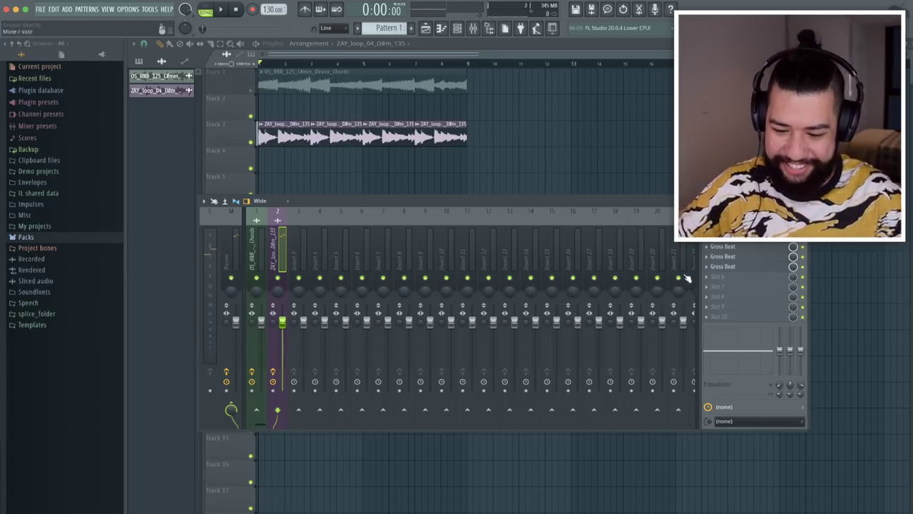
# Step: Add Gross Beat to slots 6 and 7 of the ZAY loop's insert, using the Basic 8 and Basic 3 time patterns
pyautogui.click(716, 276)
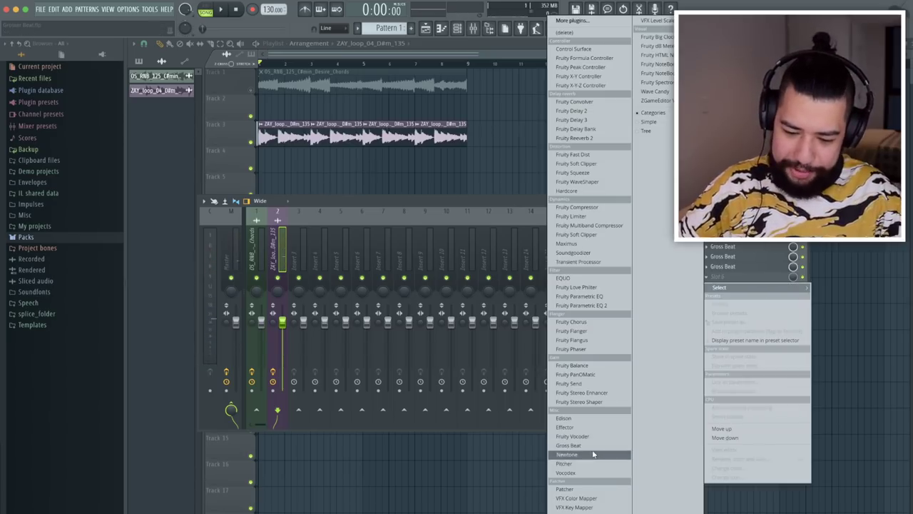
pyautogui.click(571, 445)
pyautogui.click(188, 175)
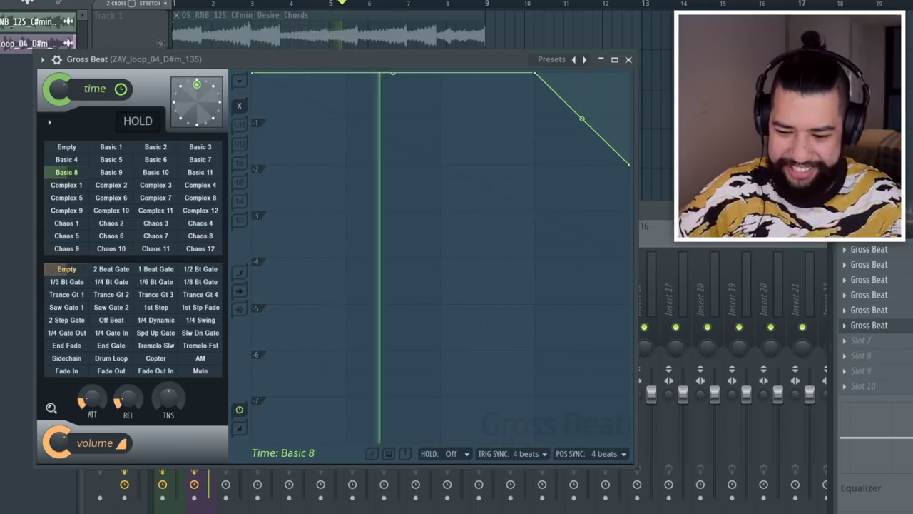
pyautogui.click(849, 340)
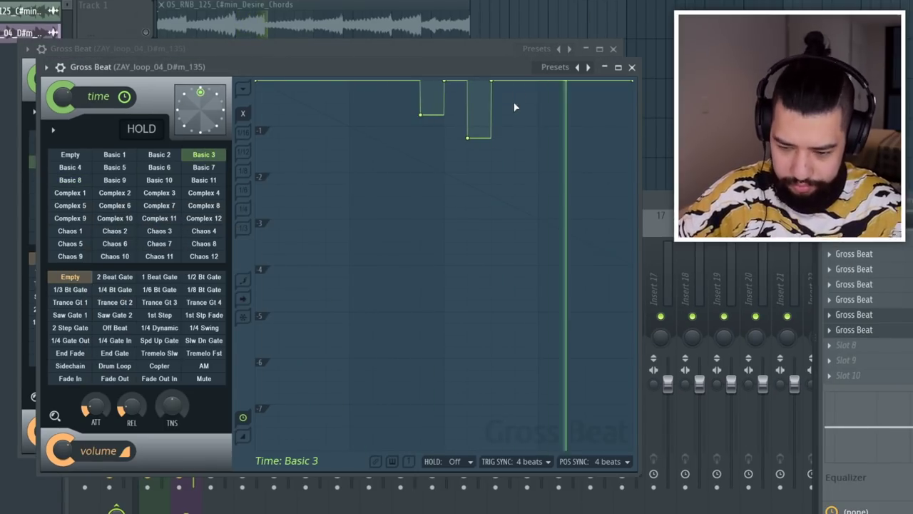
# Step: Stack further Gross Beats from slot 8 of the ZAY loop's insert and set point 6 of the edited Empty time pattern to Single curve 3
pyautogui.click(845, 345)
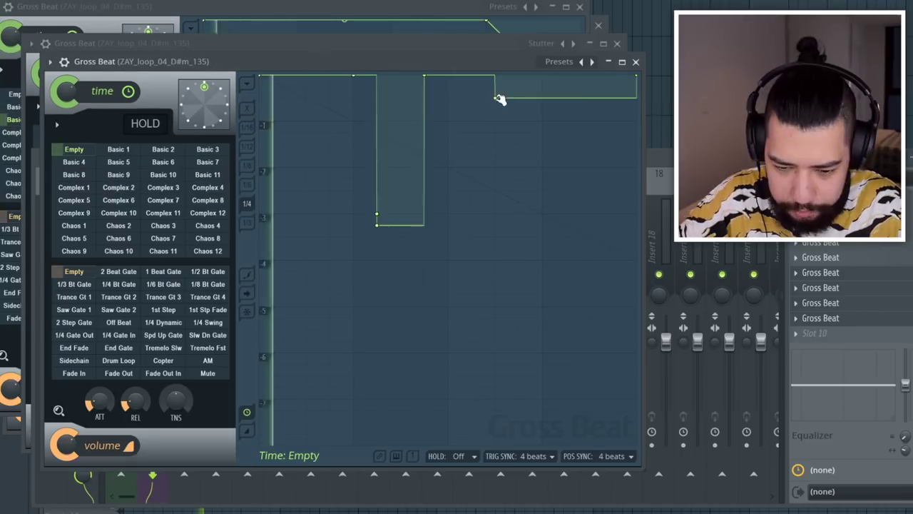
pyautogui.rightClick(496, 98)
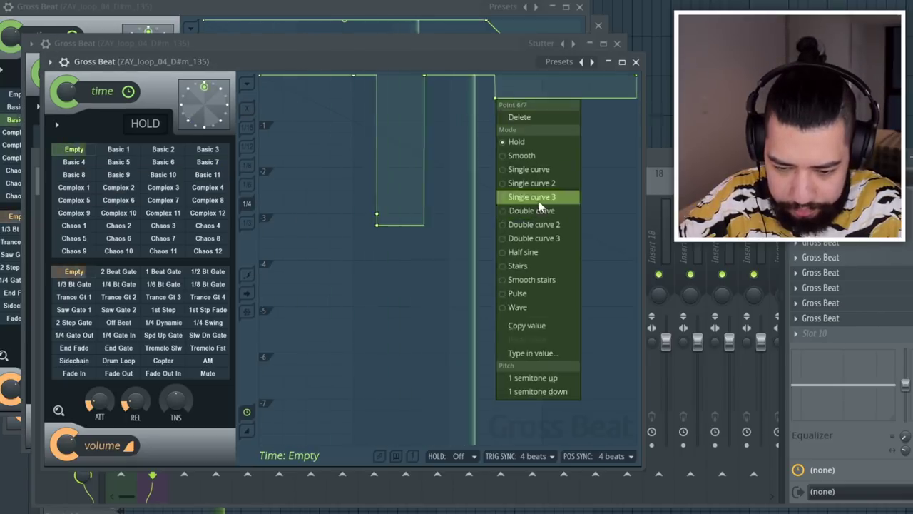
pyautogui.click(533, 197)
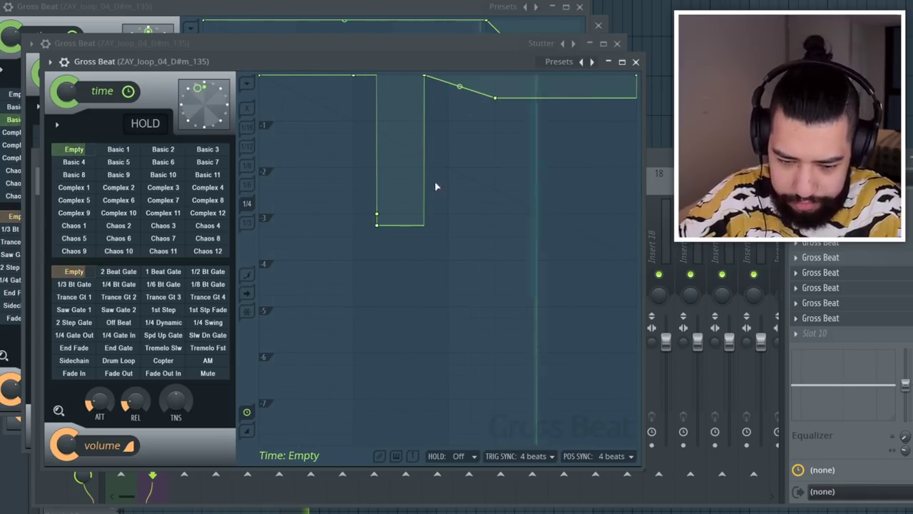
# Step: Add Gross Beat to slot 10 of the ZAY loop's insert with the Chaos 2 time pattern and close its window
pyautogui.click(819, 318)
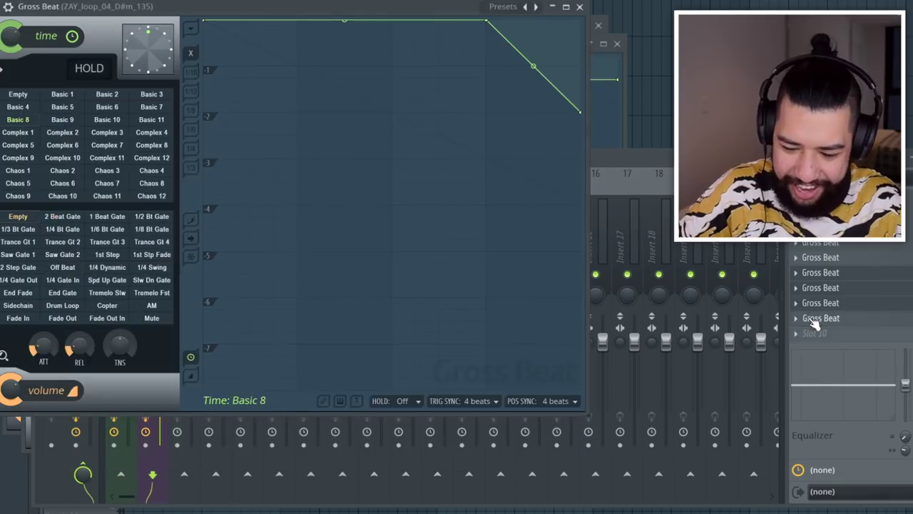
pyautogui.rightClick(815, 321)
pyautogui.moveTo(817, 331)
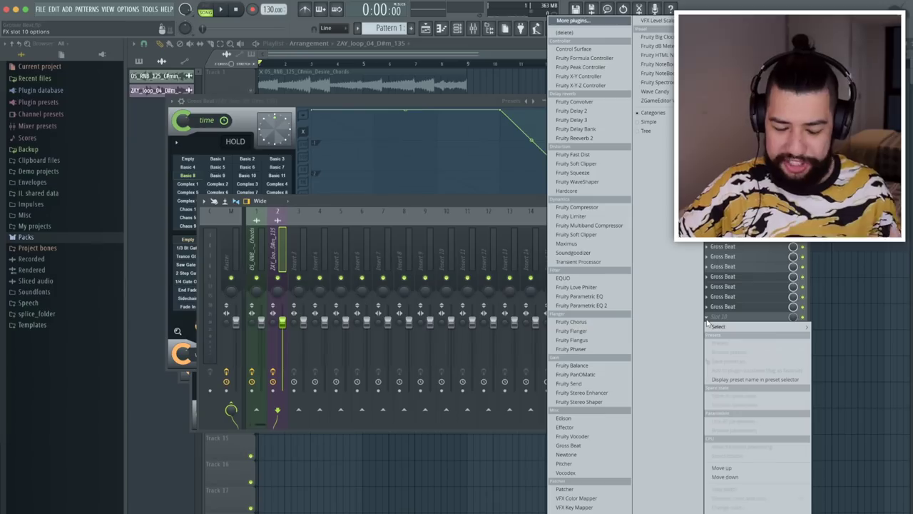
pyautogui.click(574, 446)
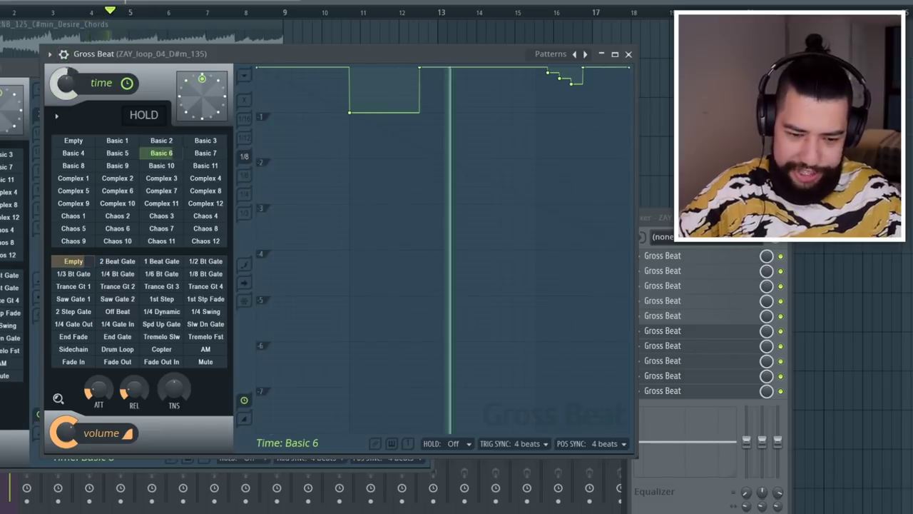
pyautogui.click(117, 215)
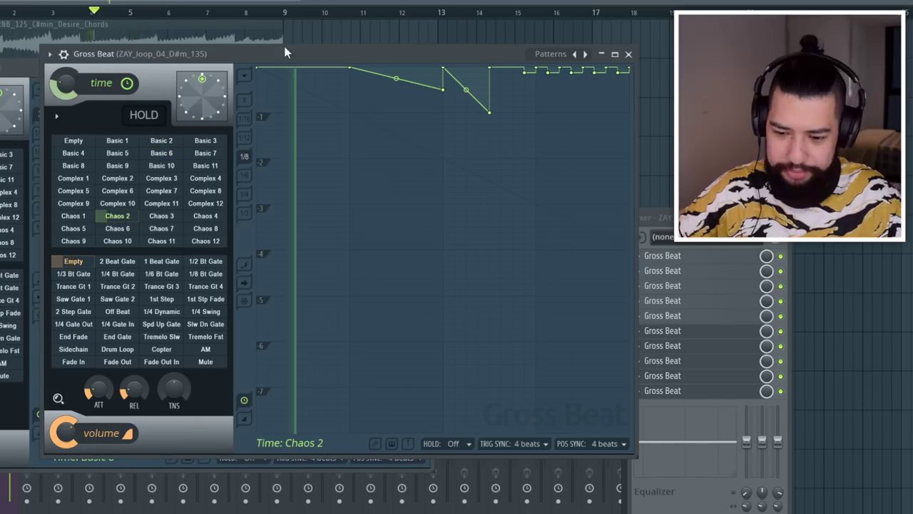
pyautogui.click(628, 54)
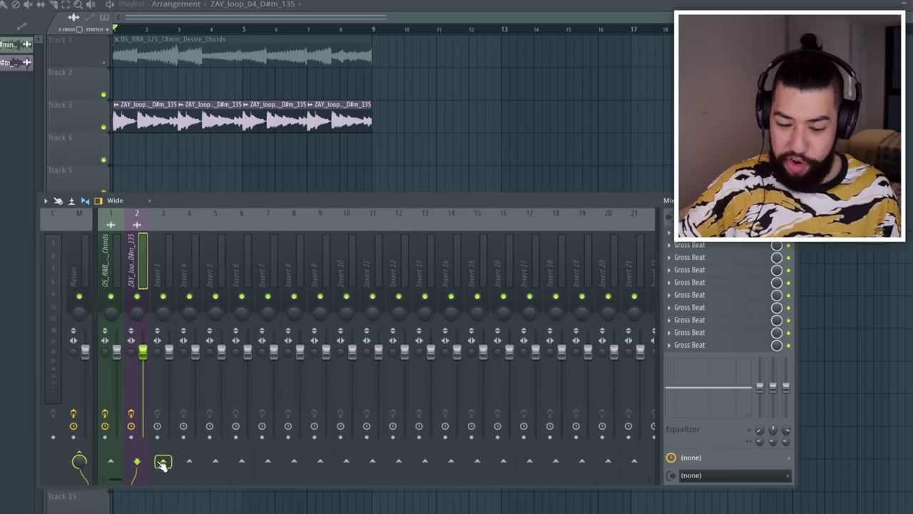
# Step: Show the empty effect slots of insert 3, and set the ZAY loop's pitch-shifting Gross Beat to the 0 time pattern
pyautogui.click(166, 223)
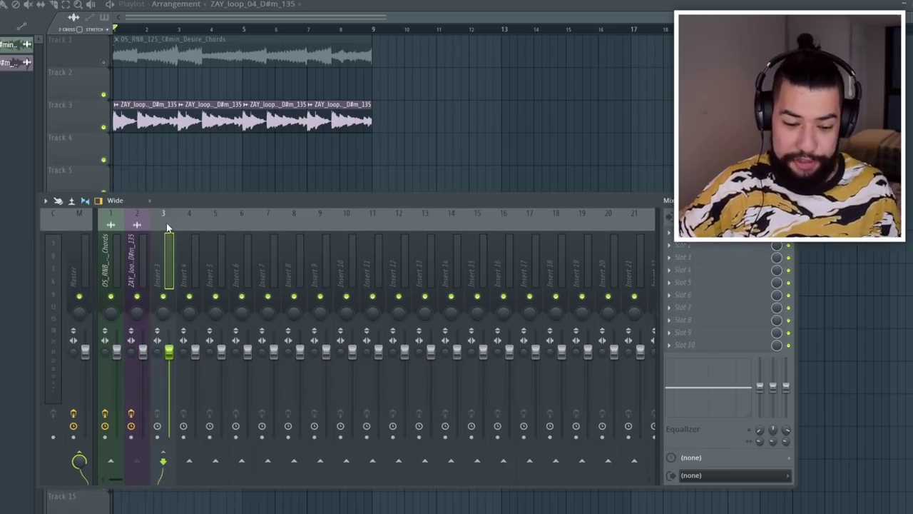
pyautogui.click(670, 233)
pyautogui.moveTo(685, 246)
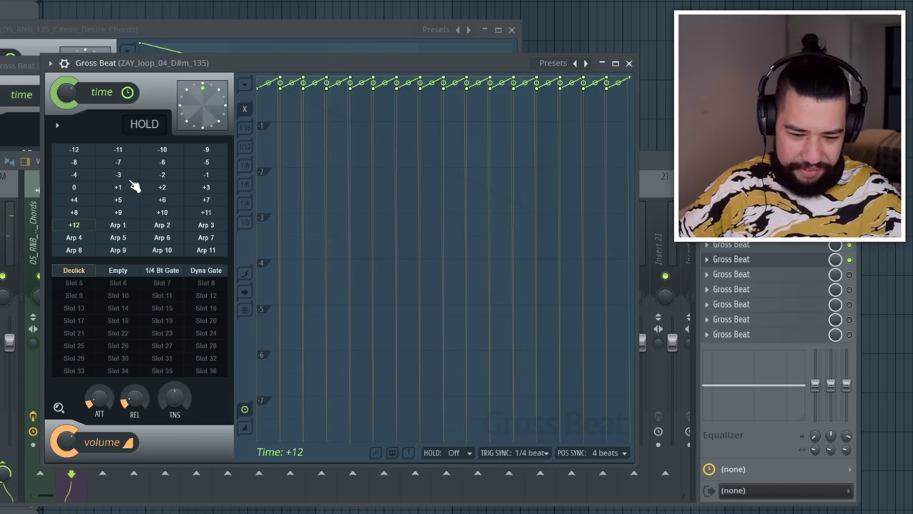
pyautogui.click(83, 189)
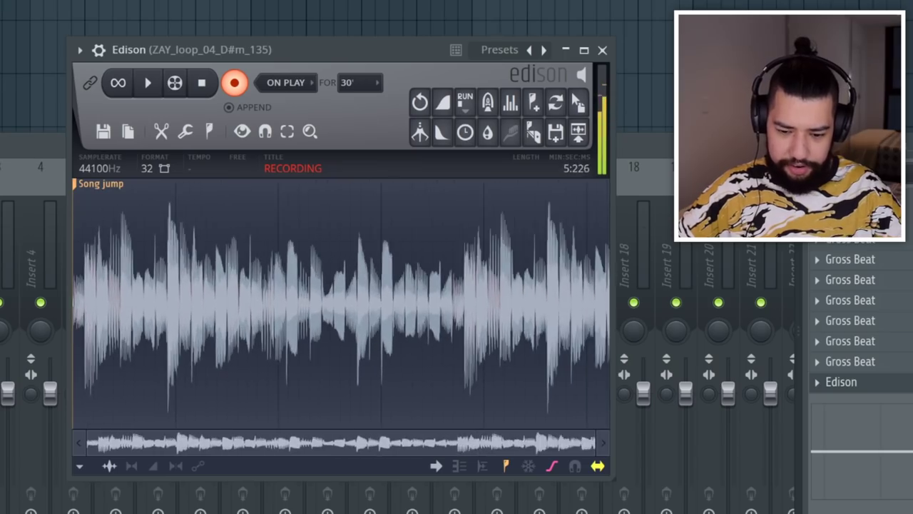
# Step: Stop the Edison recording of the ZAY loop and place the recorded audio at bar 1 of playlist track 4
pyautogui.press('space')
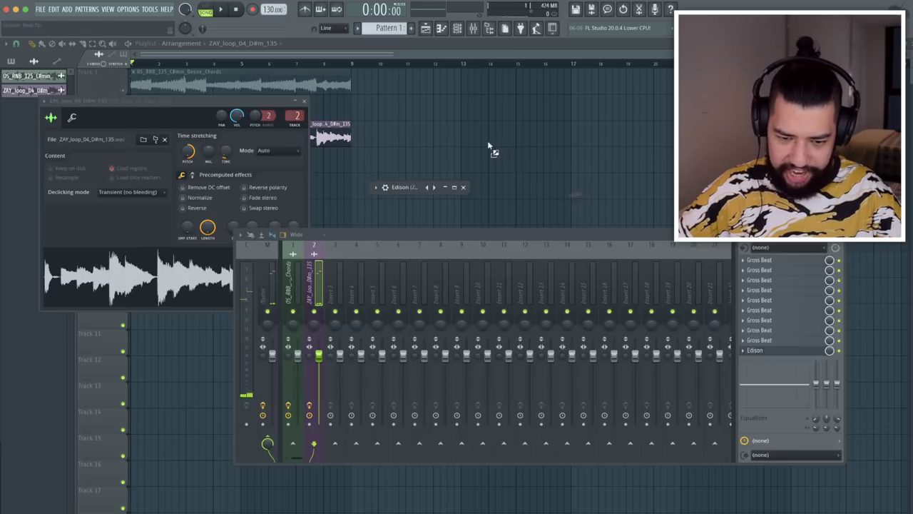
pyautogui.moveTo(489, 145); pyautogui.dragTo(164, 153)
pyautogui.scroll(3, 164, 163)
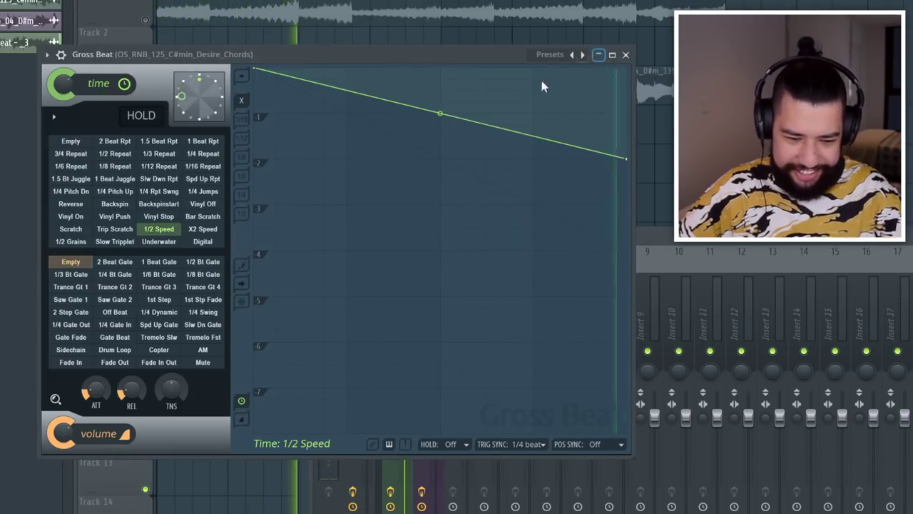
# Step: On the chords' Gross Beat, use the Momentary bank and audition the 1/16 Repeat, 1/12 Repeat, 1/3 Repeat and Slw Dwn Rpt time patterns
pyautogui.click(583, 56)
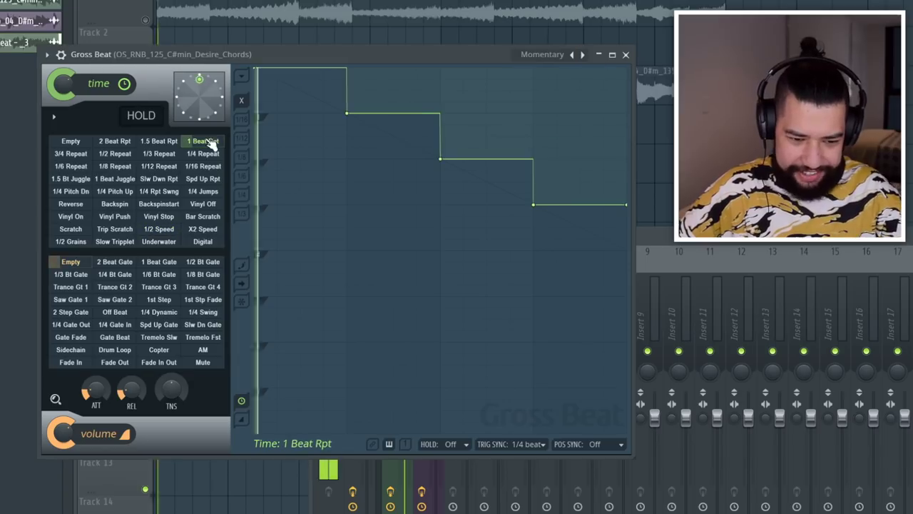
pyautogui.click(204, 164)
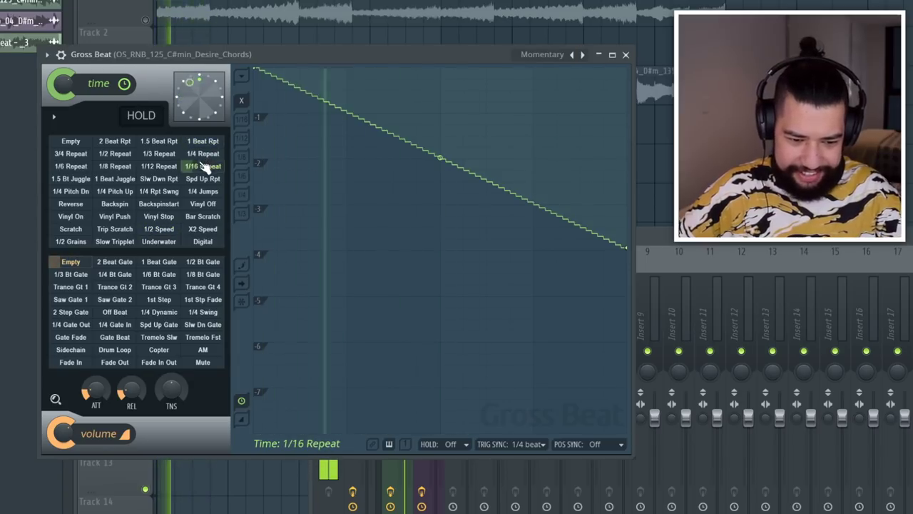
pyautogui.click(158, 165)
pyautogui.click(159, 154)
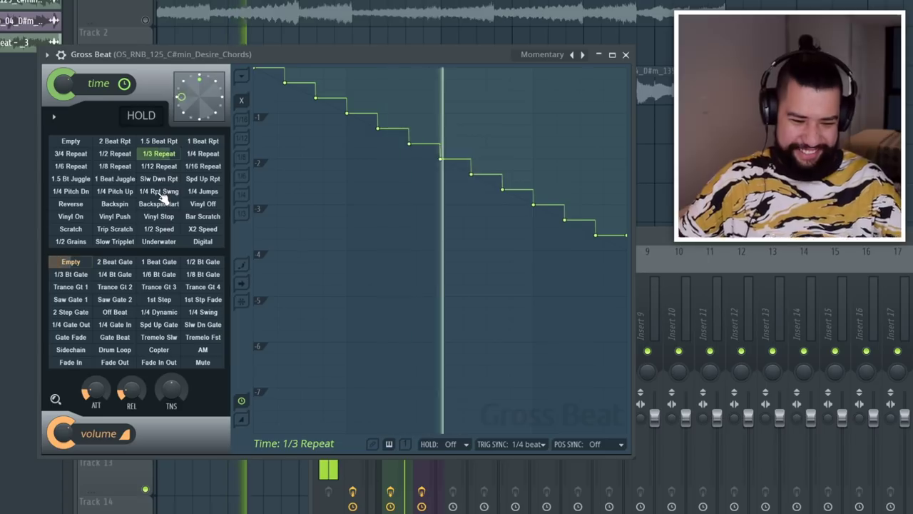
pyautogui.click(159, 178)
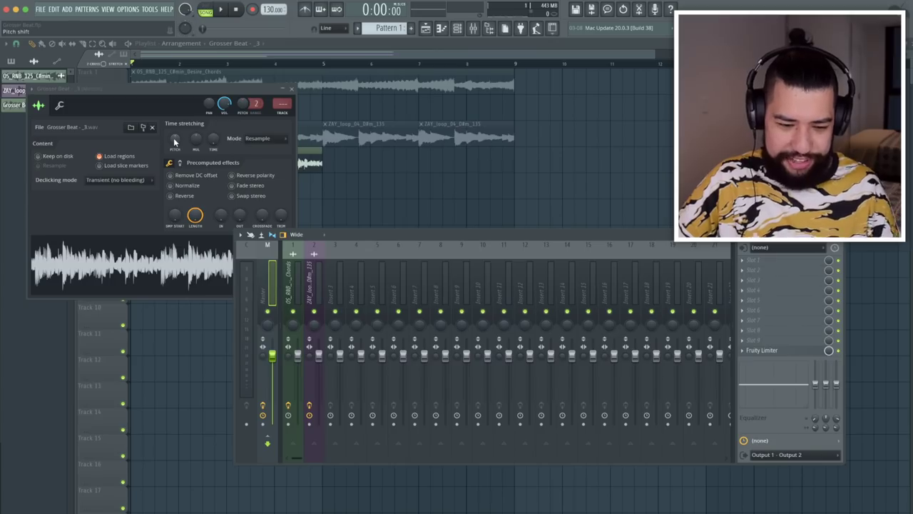
# Step: Shift the time-stretching pitch of the recorded Grosser Beat clip in Auto mode and route it to mixer insert 2
pyautogui.click(174, 142)
pyautogui.click(259, 142)
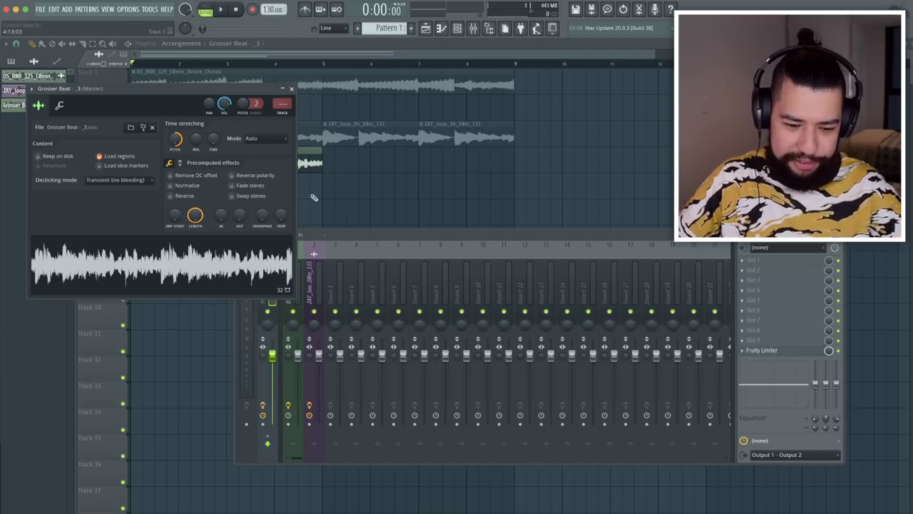
pyautogui.click(319, 252)
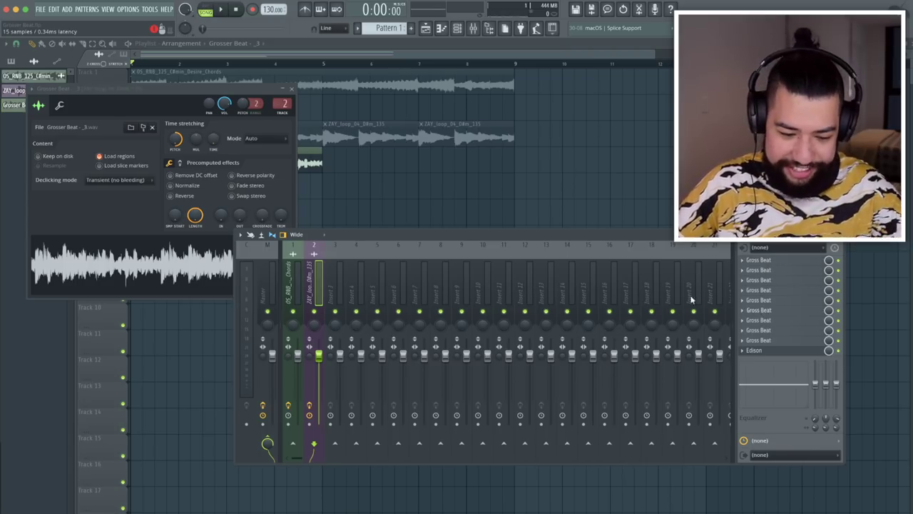
# Step: Record the reprocessed clip with Edison, minimize the recorder and place the new audio on playlist track 2 near bar 11
pyautogui.press('space')
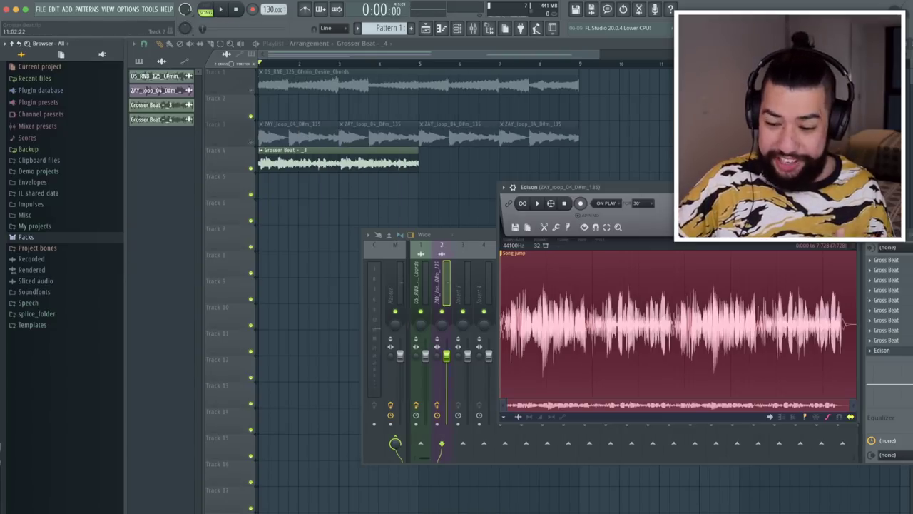
pyautogui.click(834, 187)
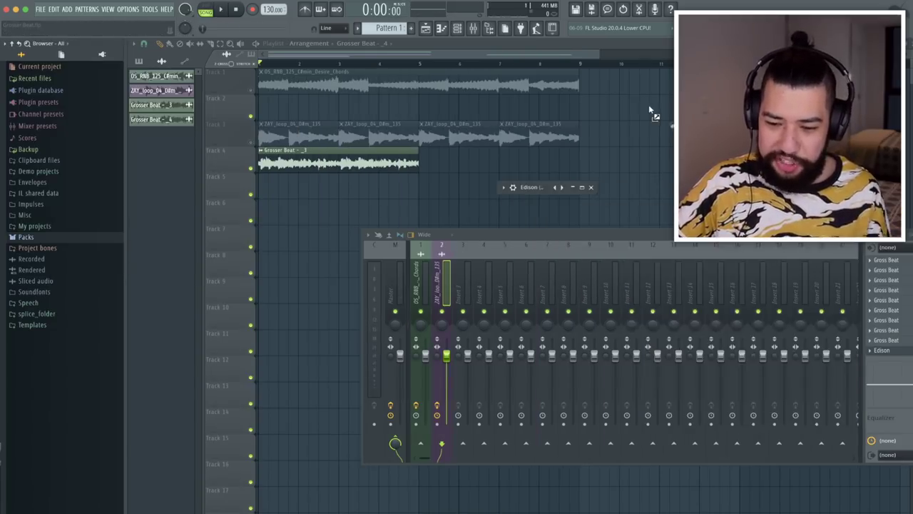
pyautogui.moveTo(649, 109); pyautogui.dragTo(654, 105)
# Step: Open the settings of the Grosser Beat - _3 clip and route it to mixer insert 3
pyautogui.doubleClick(270, 133)
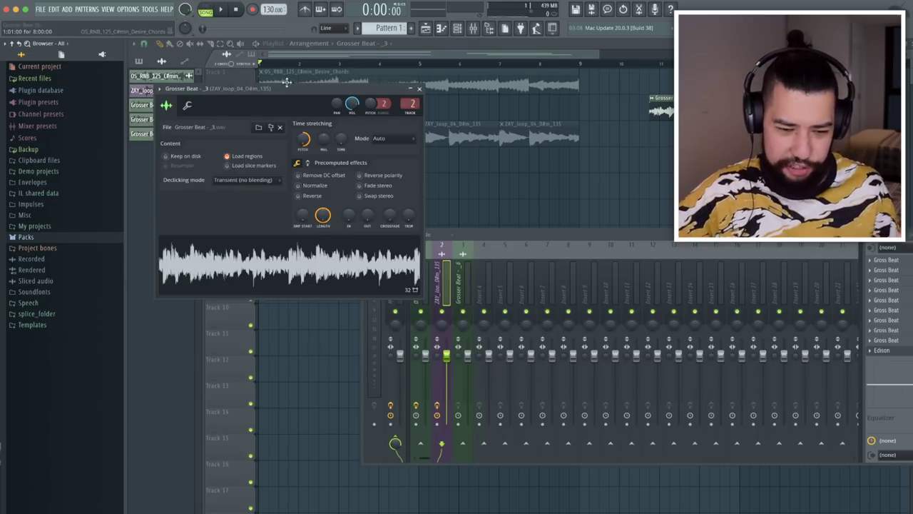
pyautogui.moveTo(287, 83); pyautogui.dragTo(307, 95)
pyautogui.press('space')
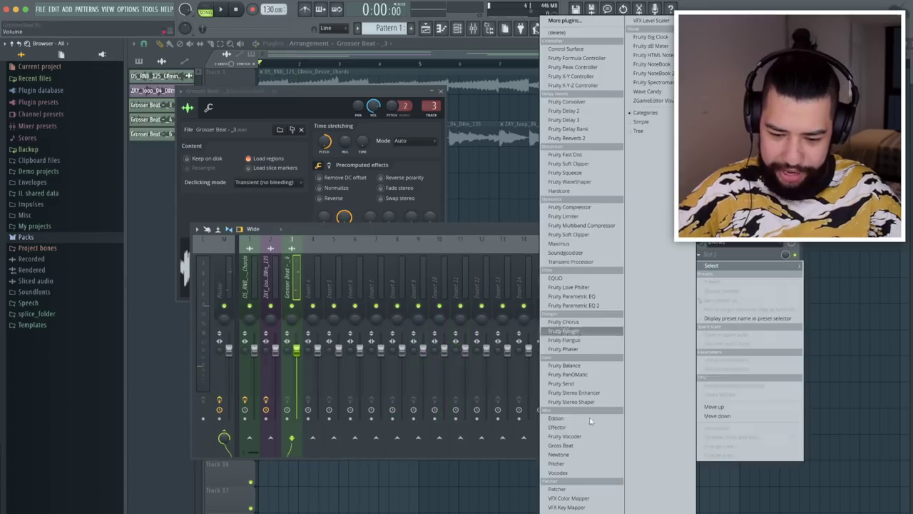
# Step: Try Gross Beat with the Basic 8 time pattern in slot 1 of insert 3 during playback
pyautogui.click(589, 445)
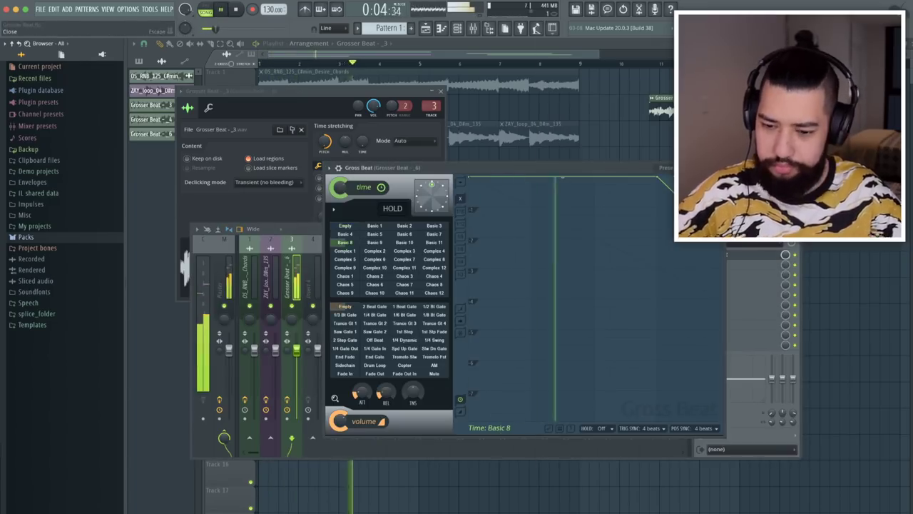
pyautogui.click(719, 168)
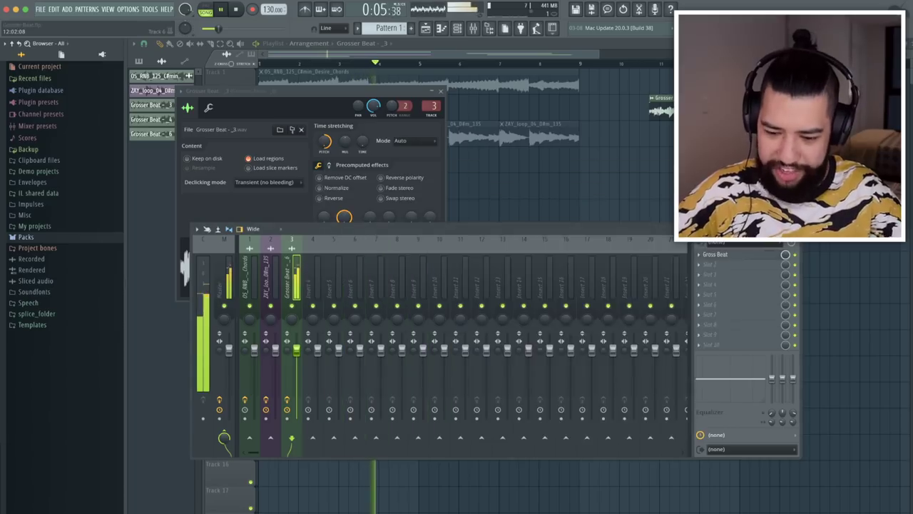
pyautogui.press('space')
# Step: Add Fruity Reeverb 2 to slot 1 of insert 3 and start playback
pyautogui.click(709, 263)
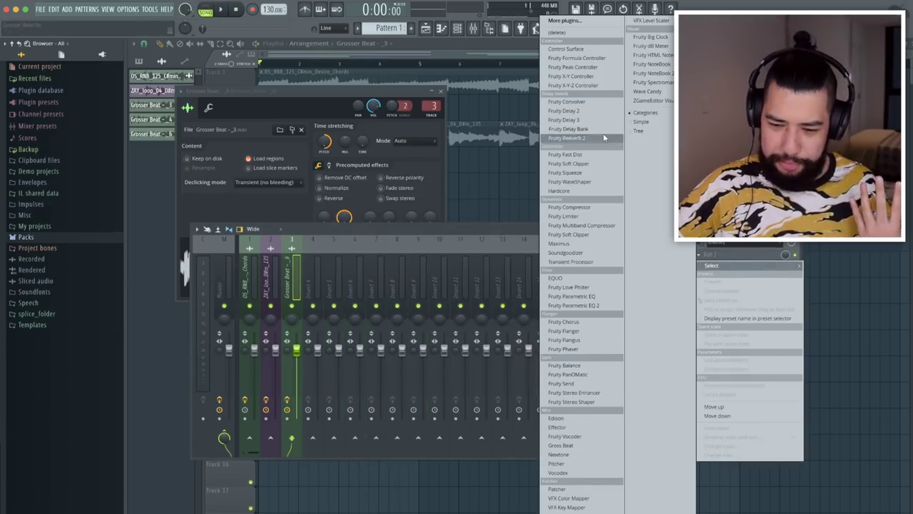
pyautogui.click(602, 137)
pyautogui.press('space')
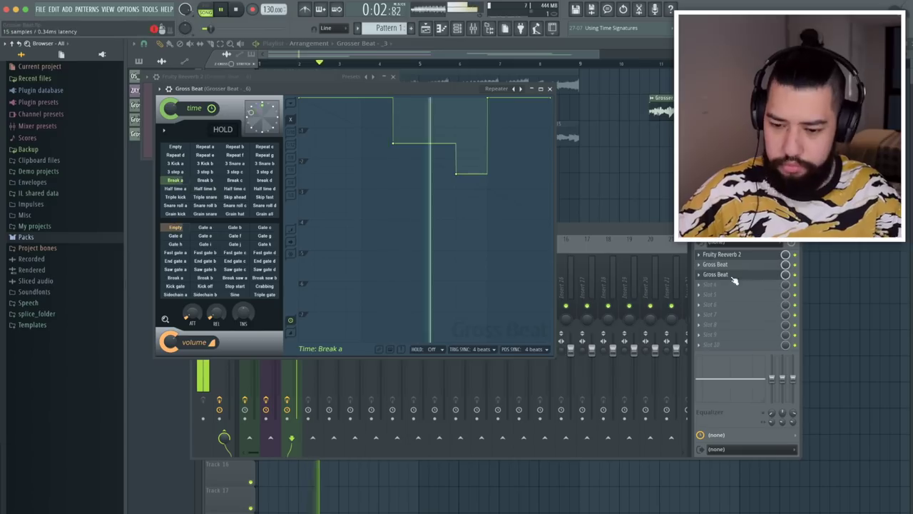
# Step: Add Gross Beat to slots 4, 5 and 6 of insert 3, using time patterns Basic 7 in slot 4 and Turntablist's Scrt Patt 1 in slot 5
pyautogui.click(700, 284)
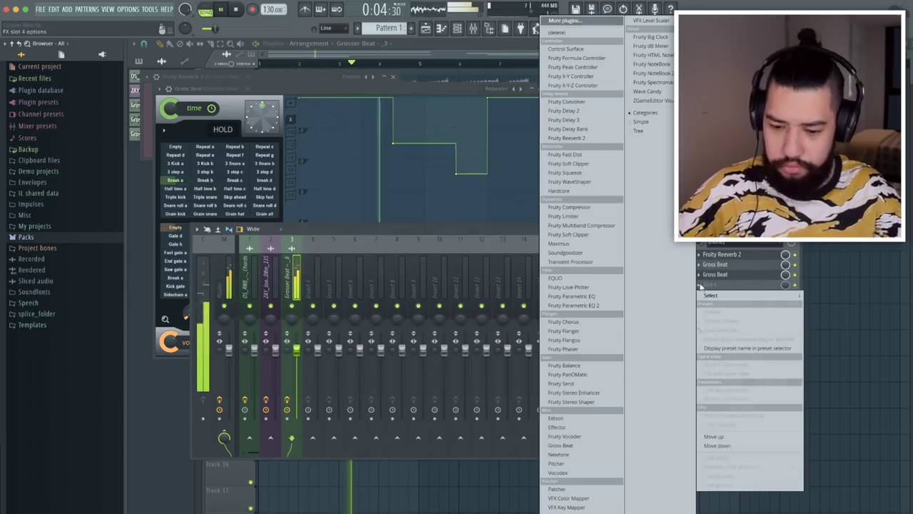
pyautogui.click(575, 446)
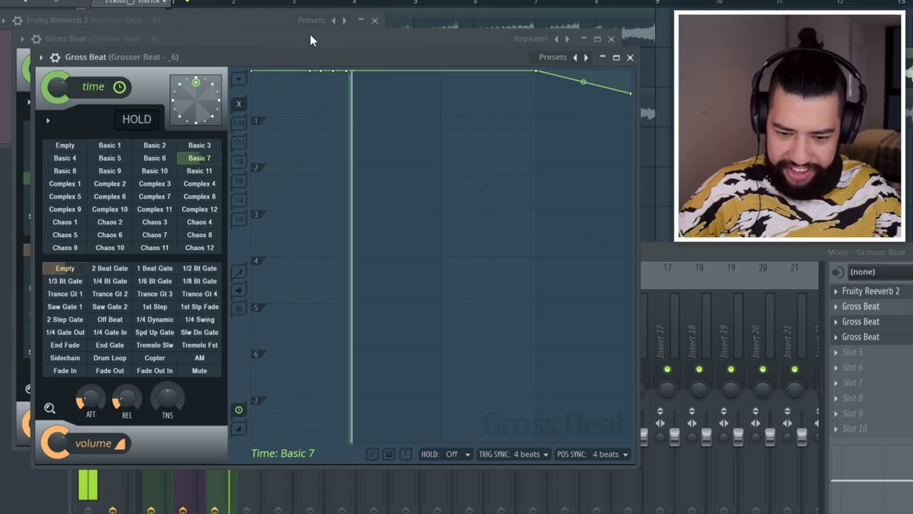
pyautogui.click(845, 353)
pyautogui.moveTo(854, 369)
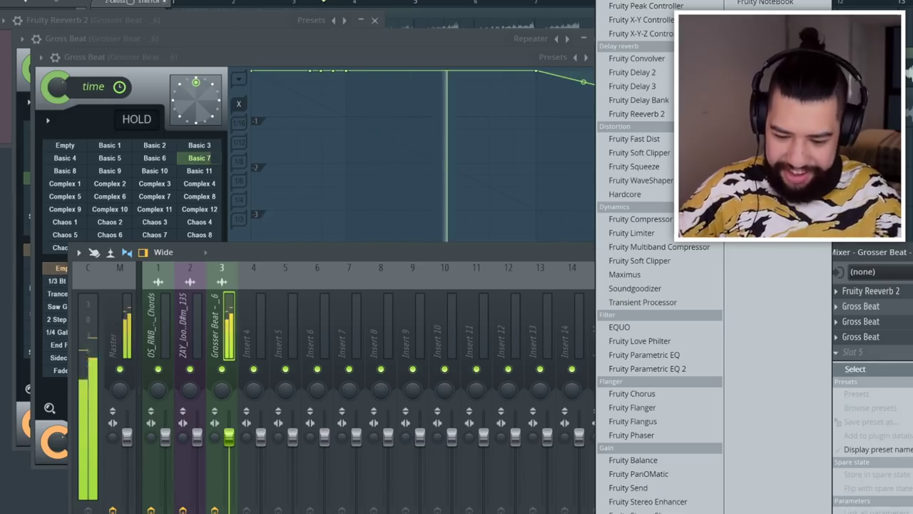
pyautogui.click(645, 513)
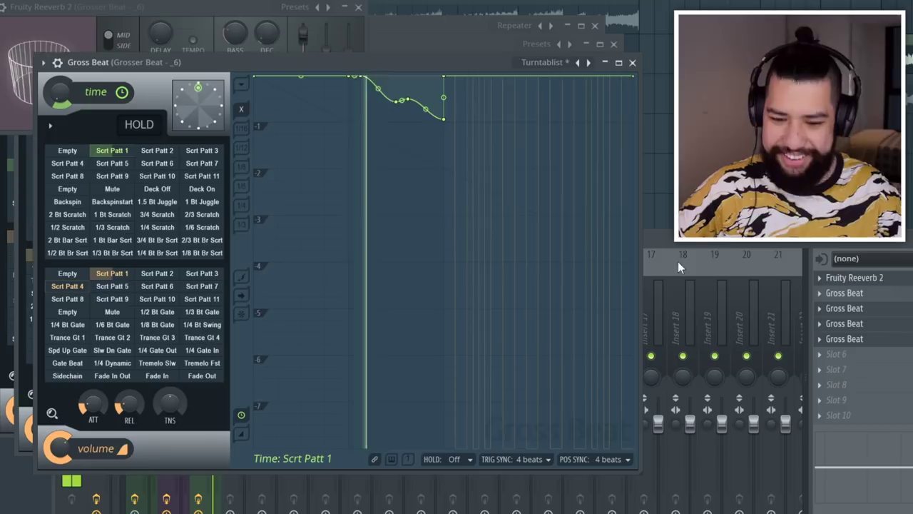
pyautogui.click(829, 354)
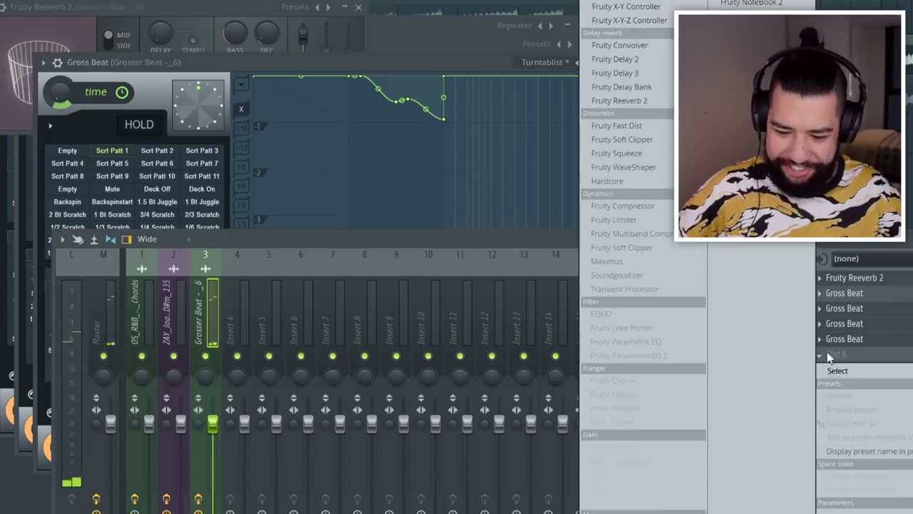
pyautogui.click(678, 493)
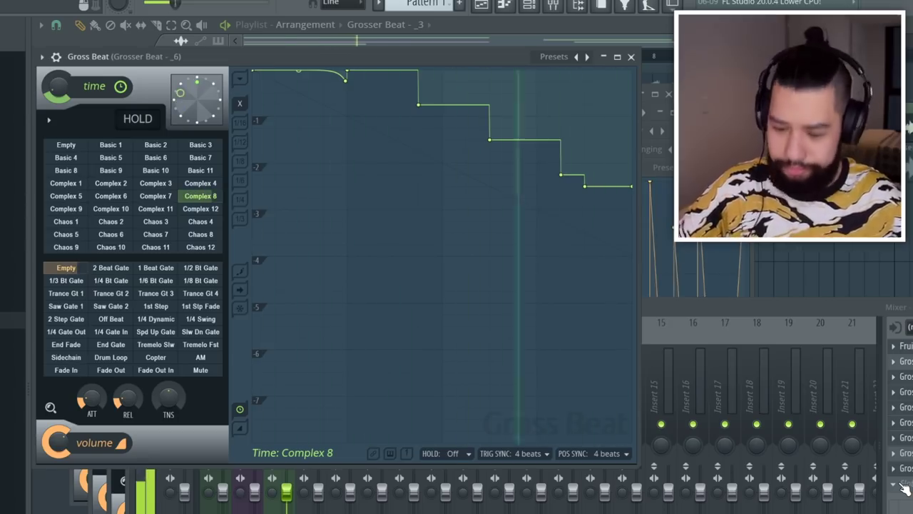
# Step: Add Edison to slot 10 of insert 3, record the effected loop and place the recording at bar 1 of playlist track 5
pyautogui.click(902, 486)
pyautogui.moveTo(904, 456)
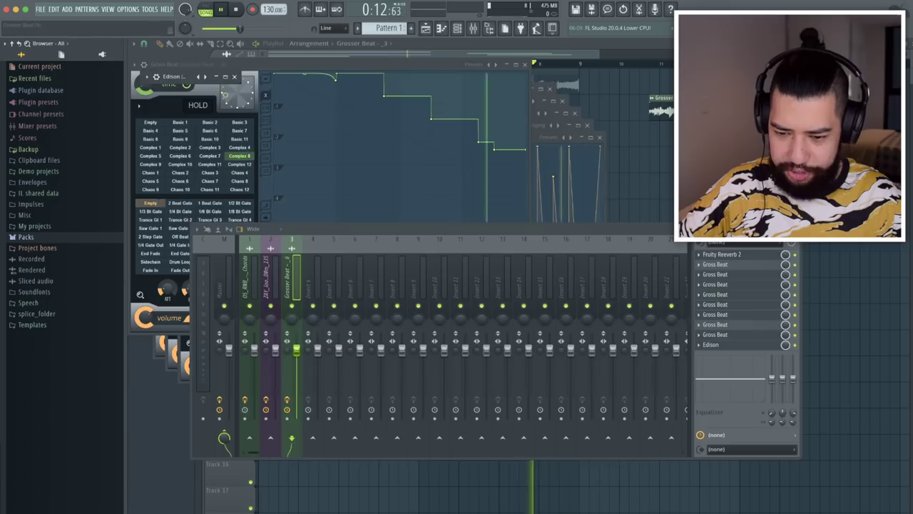
pyautogui.moveTo(742, 213); pyautogui.dragTo(242, 175)
pyautogui.click(251, 169)
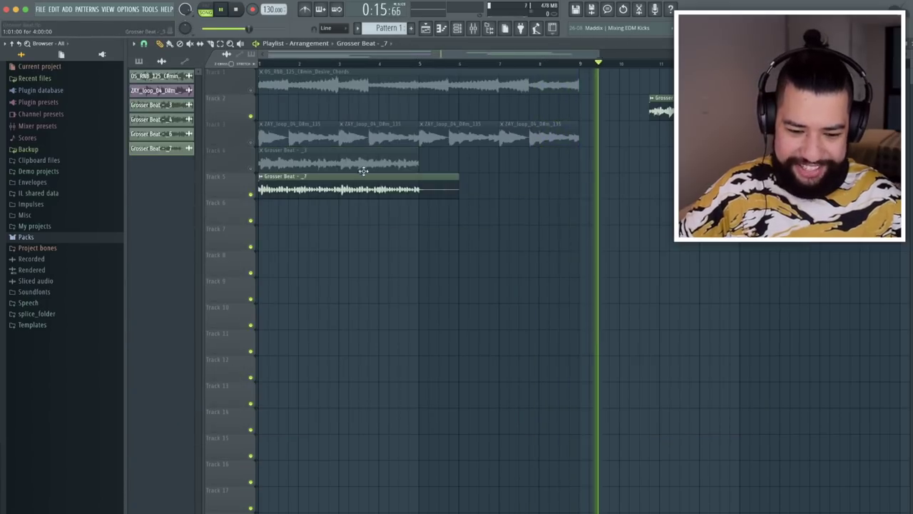
# Step: Route the recording on track 5 to mixer insert 4 and add Gross Beat in slot 1 using the Momentary preset's 1/2 Speed pattern
pyautogui.press('space')
pyautogui.doubleClick(363, 171)
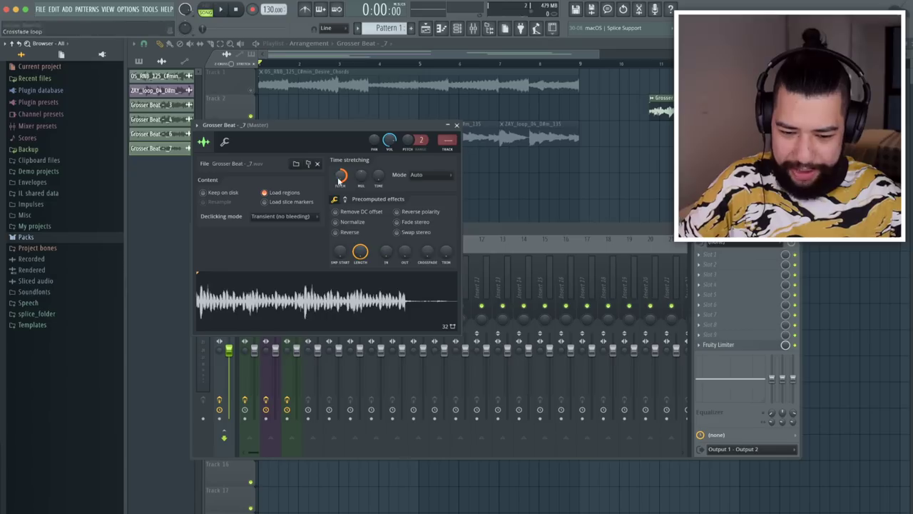
pyautogui.click(480, 223)
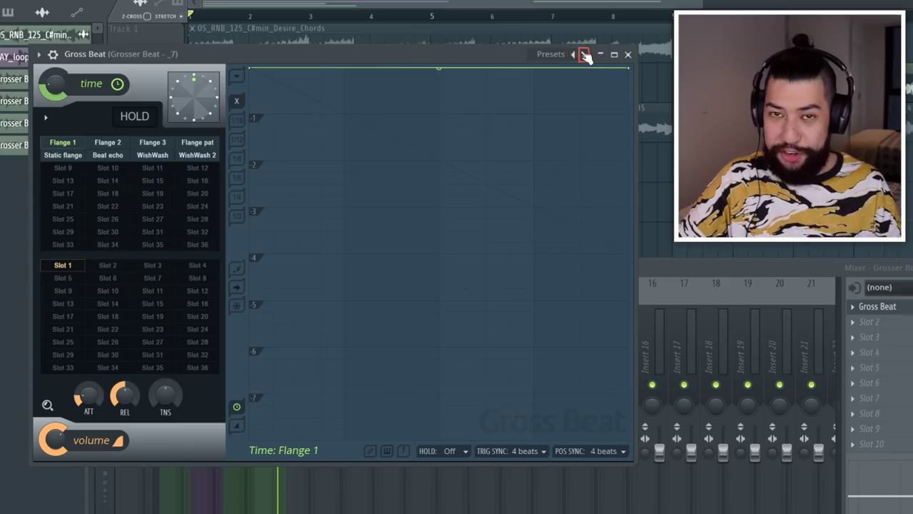
pyautogui.click(584, 55)
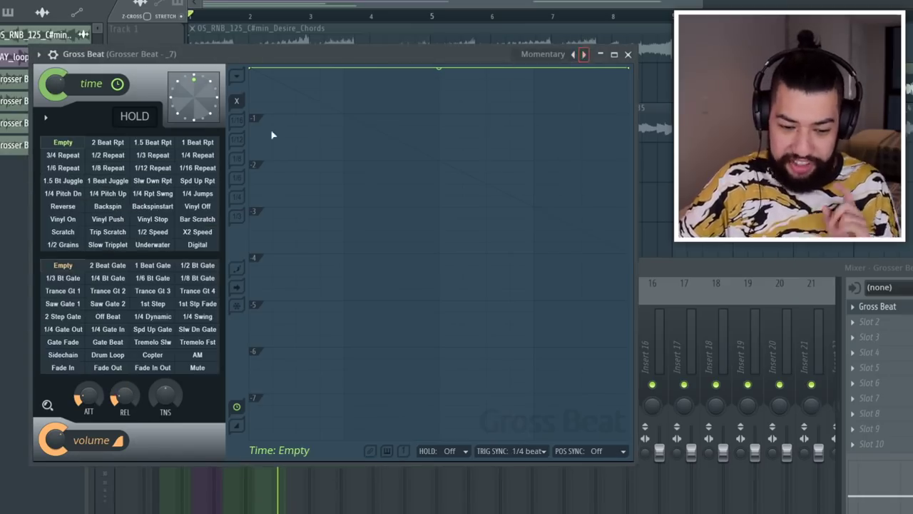
pyautogui.click(156, 232)
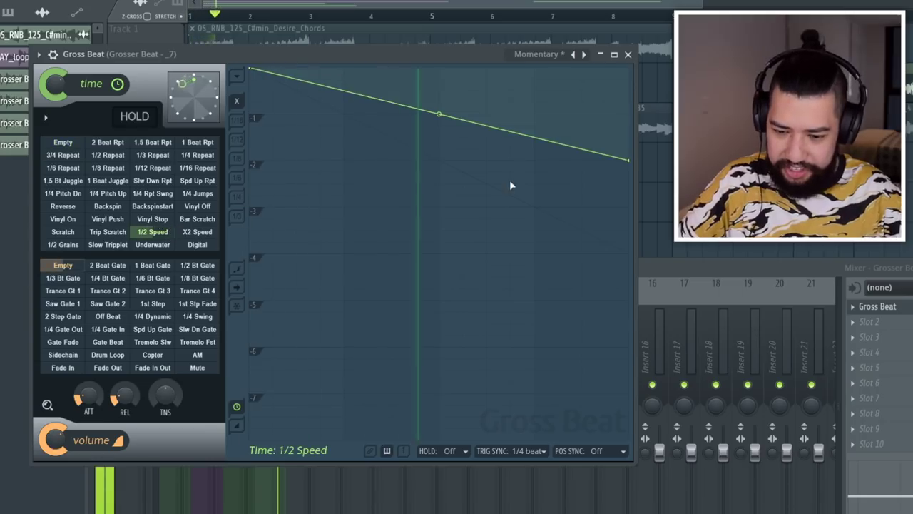
pyautogui.click(629, 55)
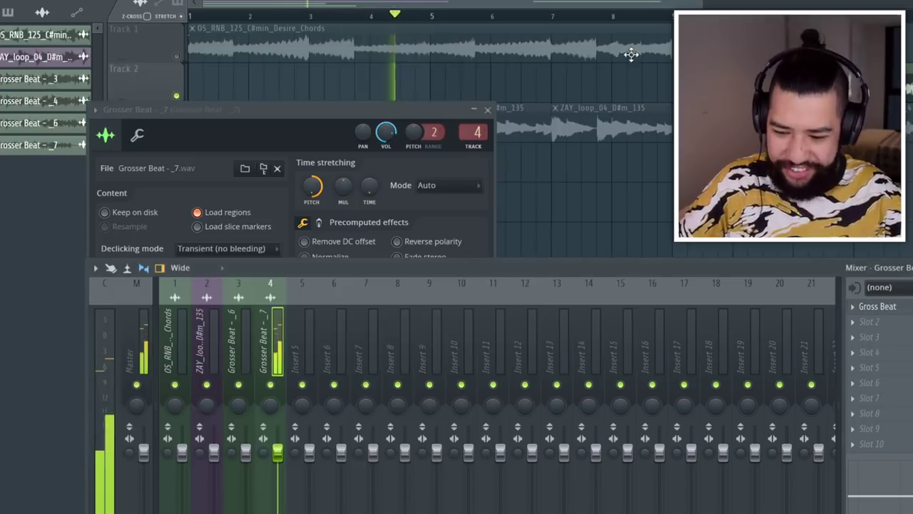
# Step: Add Fruity Reeverb 2 to slot 2 of insert 4, play the result and compare the effect chains of inserts 3 and 4
pyautogui.click(854, 321)
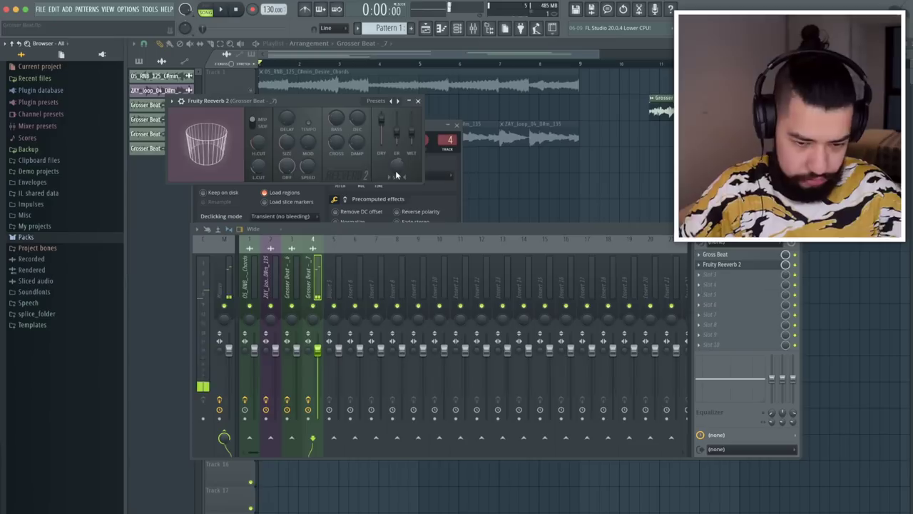
pyautogui.press('space')
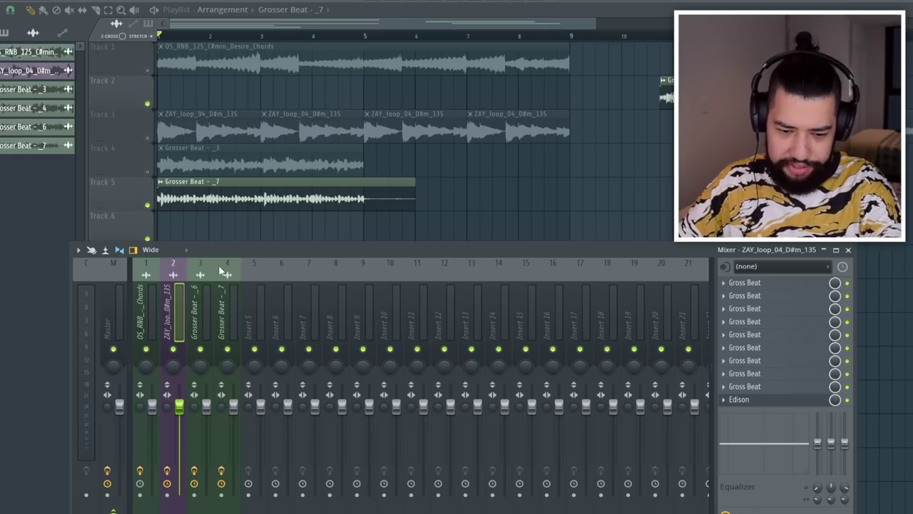
pyautogui.click(199, 266)
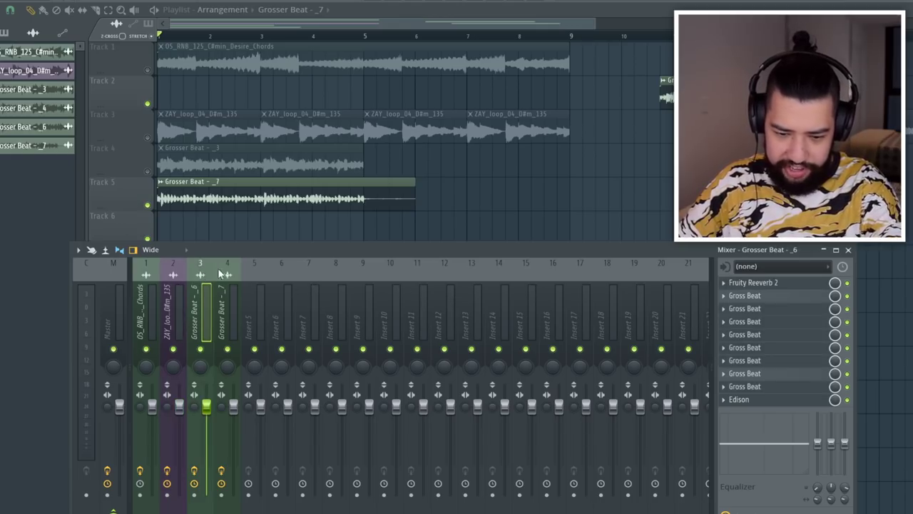
pyautogui.click(227, 272)
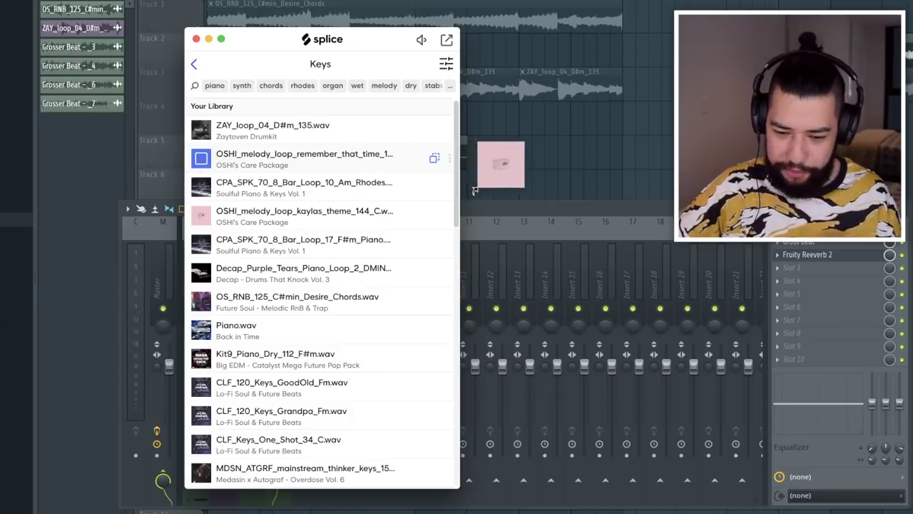
# Step: Place the Splice loop OSHI_melody_loop_remember_that_time_119_A# at bar 1 of playlist track 6 and preview it in playback
pyautogui.moveTo(474, 190); pyautogui.dragTo(487, 184)
pyautogui.press('space')
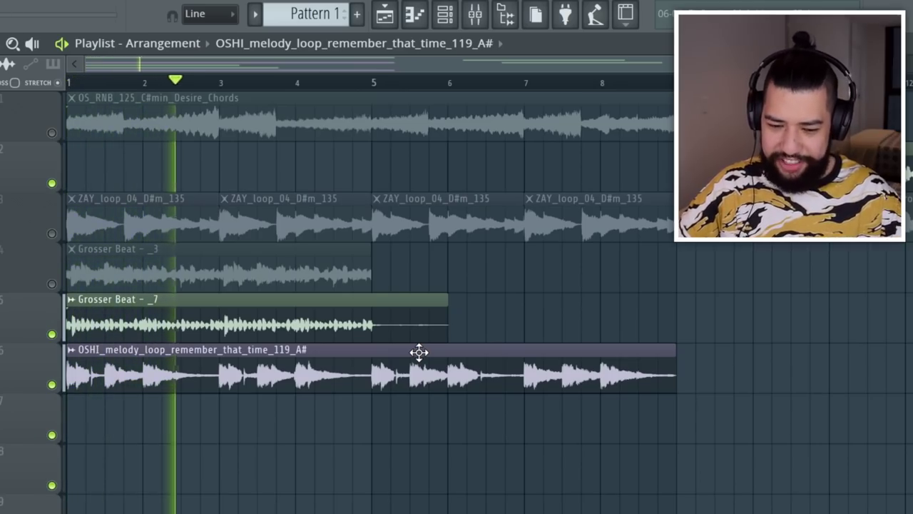
pyautogui.press('space')
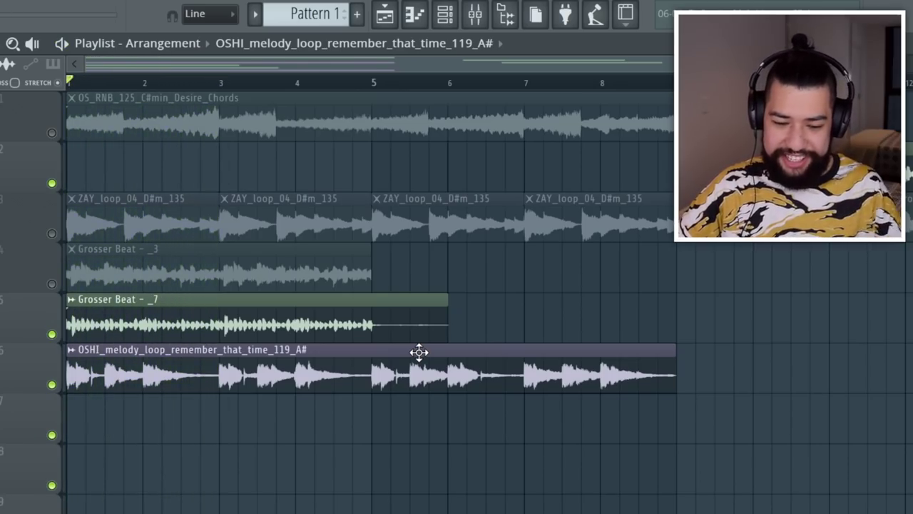
# Step: Route the OSHI melody loop to mixer insert 2 and play it through the stacked Gross Beat effects
pyautogui.doubleClick(419, 352)
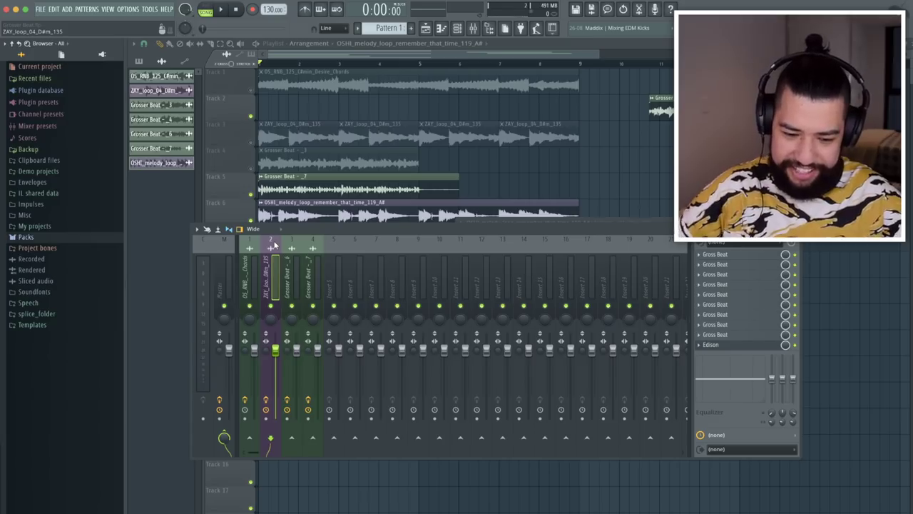
pyautogui.press('space')
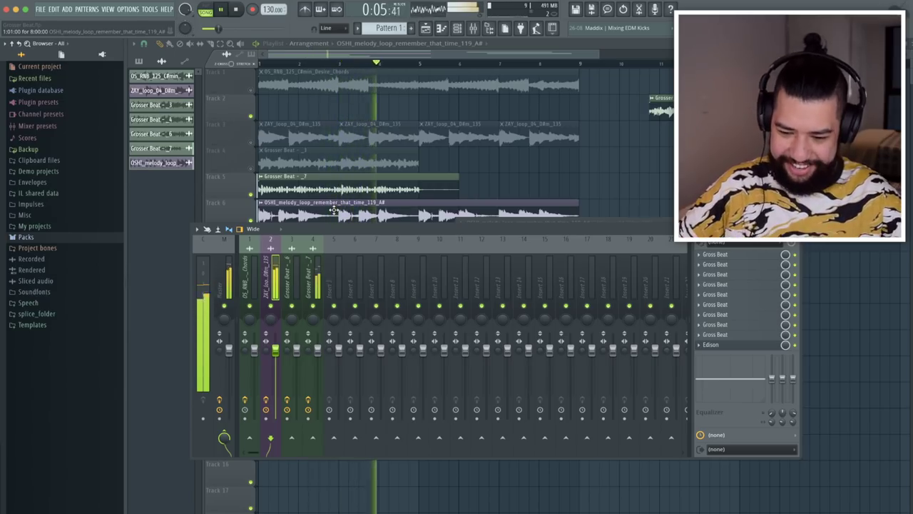
pyautogui.press('space')
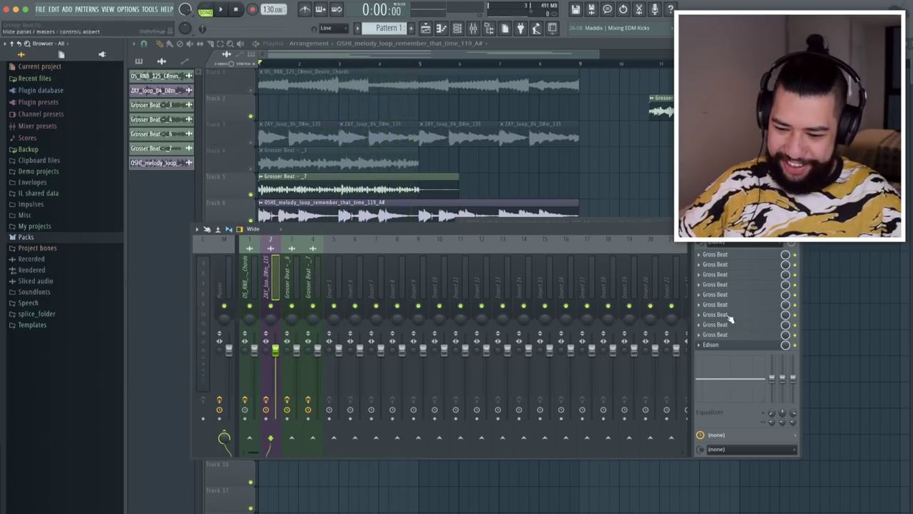
# Step: Record the effected OSHI loop with Edison on insert 2, place the recording at bar 1 of playlist track 7 and play it
pyautogui.click(756, 346)
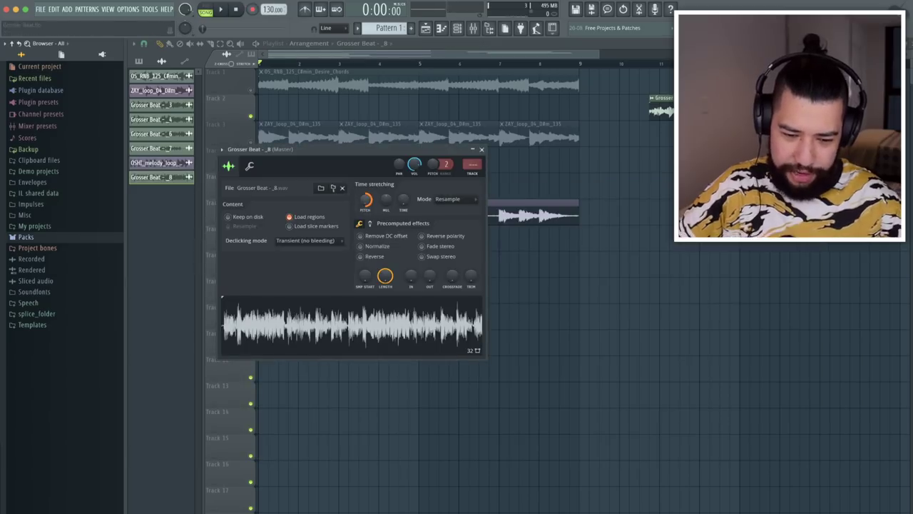
pyautogui.moveTo(366, 199); pyautogui.dragTo(611, 204)
pyautogui.press('space')
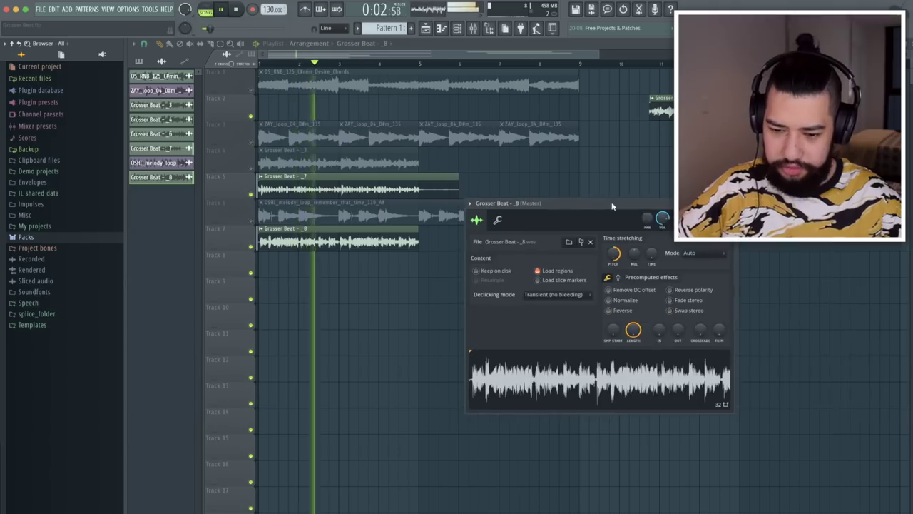
pyautogui.press('space')
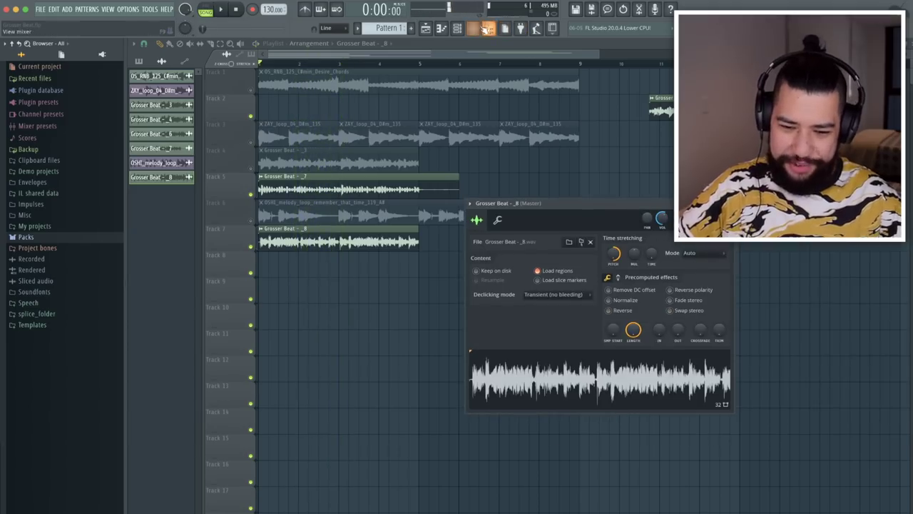
# Step: Route the track 7 recording to insert 3, record it there with Edison and place the new recording at bar 1 of track 8
pyautogui.click(488, 29)
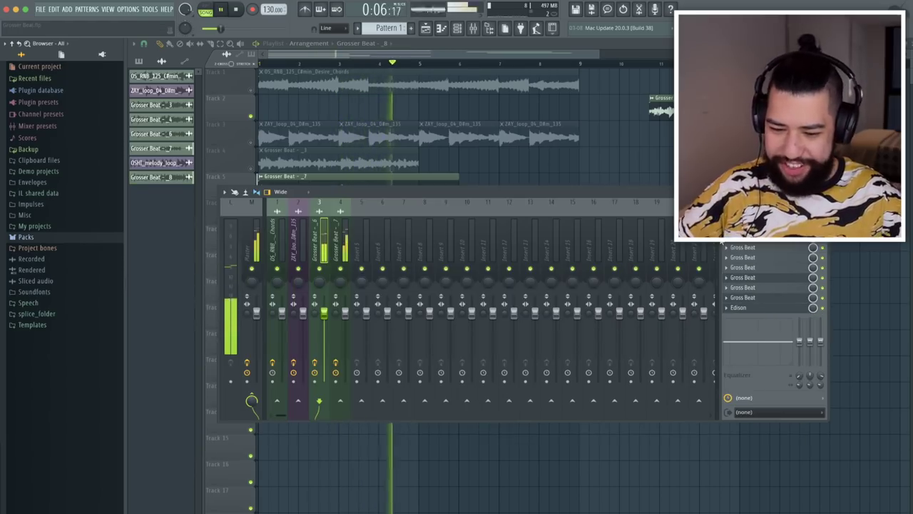
pyautogui.click(761, 307)
pyautogui.press('space')
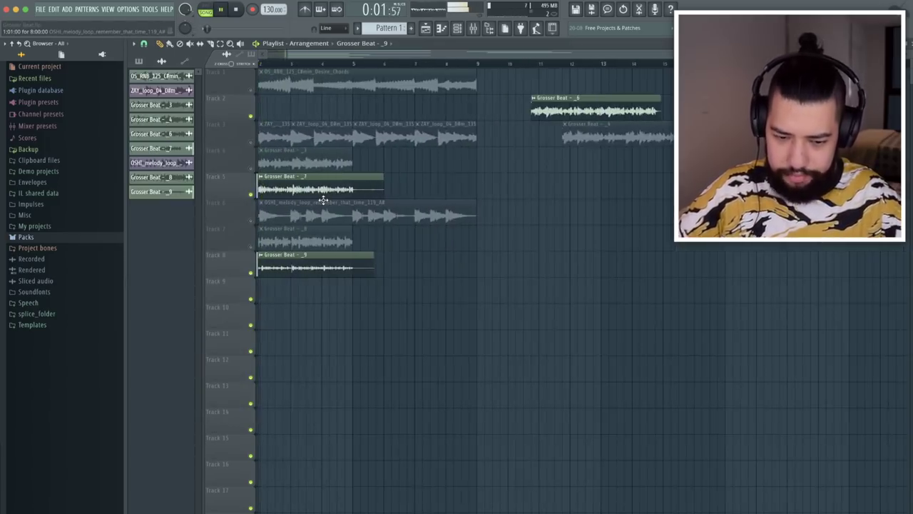
# Step: Slice the recording on playlist track 8 at bar 5 to separate its trailing end
pyautogui.scroll(-2, 323, 200)
pyautogui.hscroll(-1, 323, 201)
pyautogui.click(211, 44)
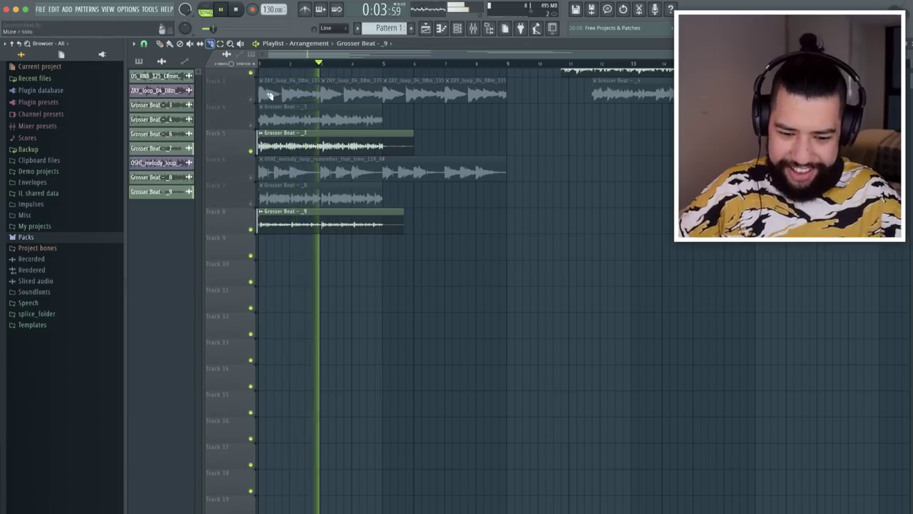
pyautogui.moveTo(385, 215); pyautogui.dragTo(385, 230)
pyautogui.click(161, 44)
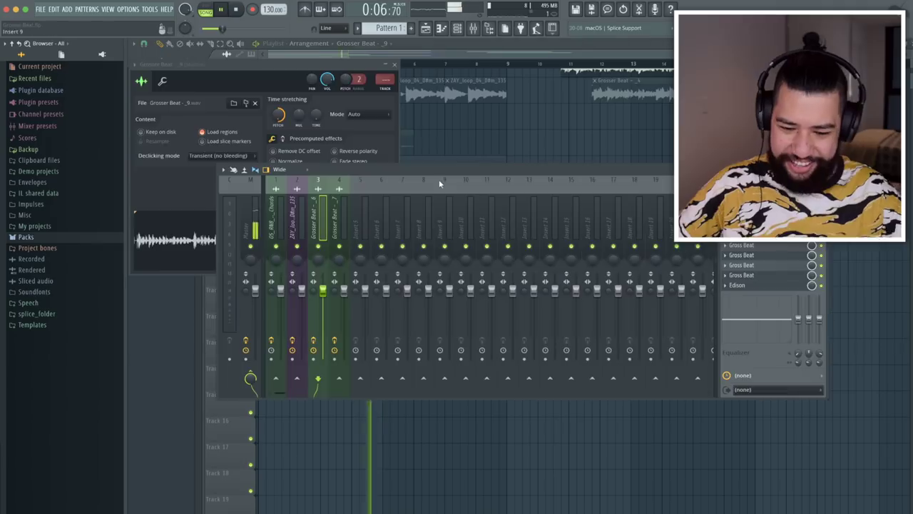
# Step: Route the track 8 recording to mixer insert 4 and play it through Gross Beat's 1/2 Speed pattern
pyautogui.press('space')
pyautogui.click(337, 189)
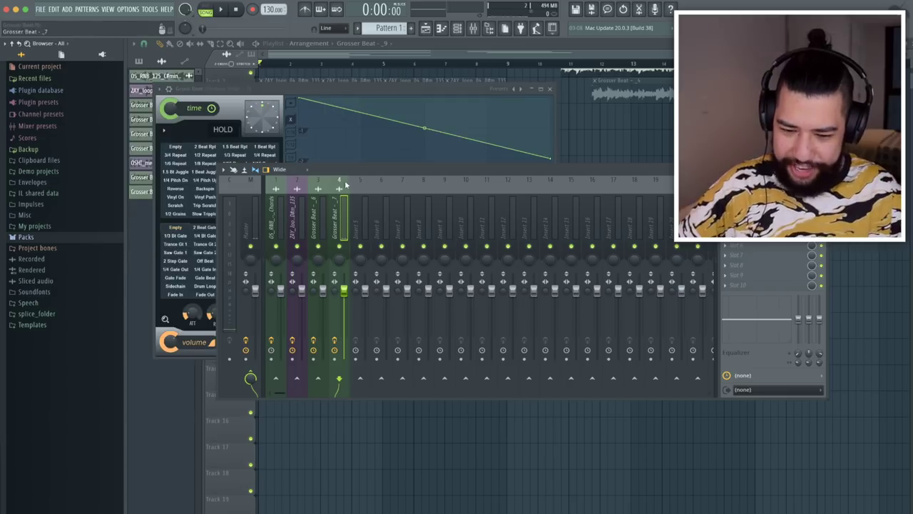
pyautogui.click(358, 88)
pyautogui.press('space')
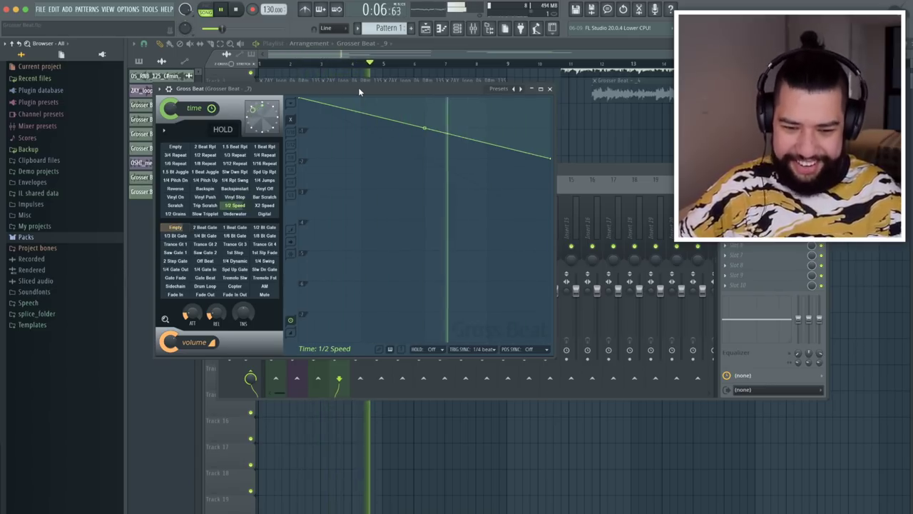
pyautogui.press('space')
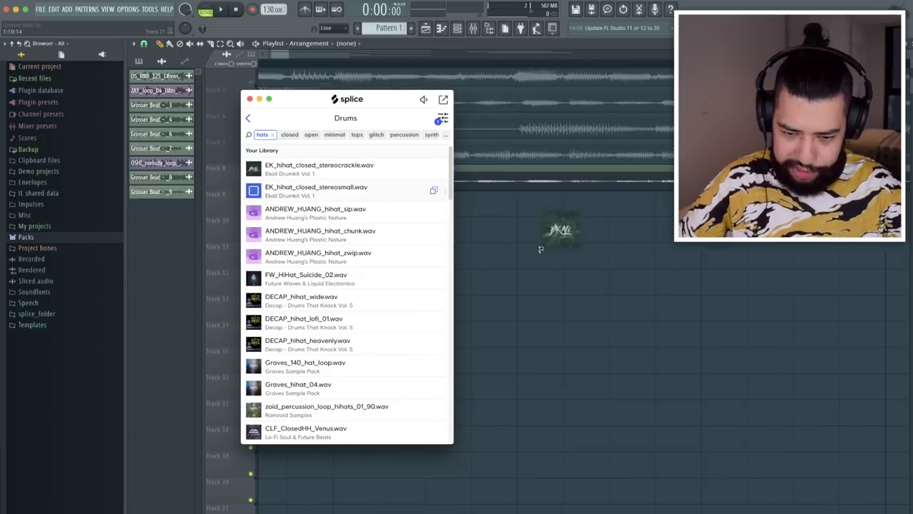
# Step: Add the Splice sample EK_hihat_closed_stereosmall to playlist track 9 and repeat it at even intervals along the track
pyautogui.moveTo(540, 249); pyautogui.dragTo(508, 208)
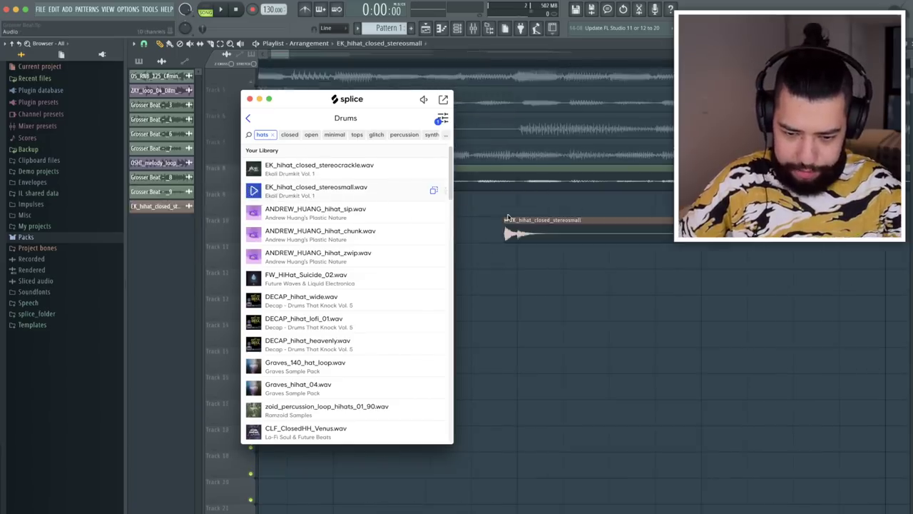
pyautogui.rightClick(370, 205)
pyautogui.moveTo(301, 204)
pyautogui.mouseDown()
pyautogui.moveTo(400, 203)
pyautogui.moveTo(304, 202)
pyautogui.moveTo(368, 204)
pyautogui.mouseUp()
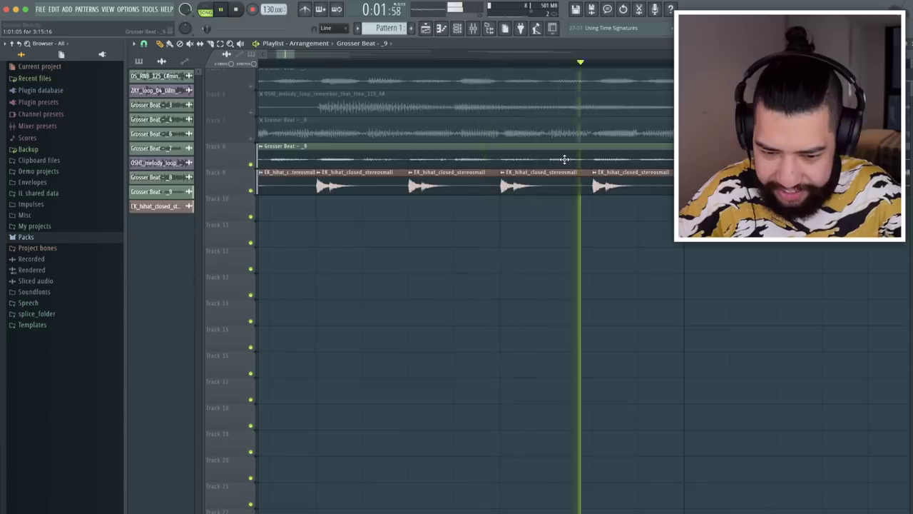
# Step: Add two Gross Beat instances to the closed hi-hat's insert 5, both using the Momentary preset's 1/2 Speed pattern
pyautogui.scroll(-6, 555, 186)
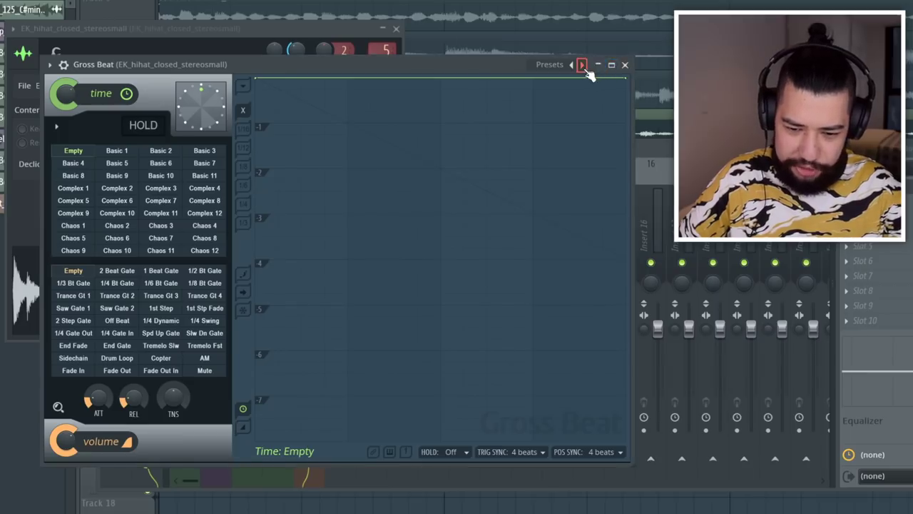
pyautogui.click(582, 65)
pyautogui.click(582, 64)
pyautogui.click(582, 64)
pyautogui.click(174, 240)
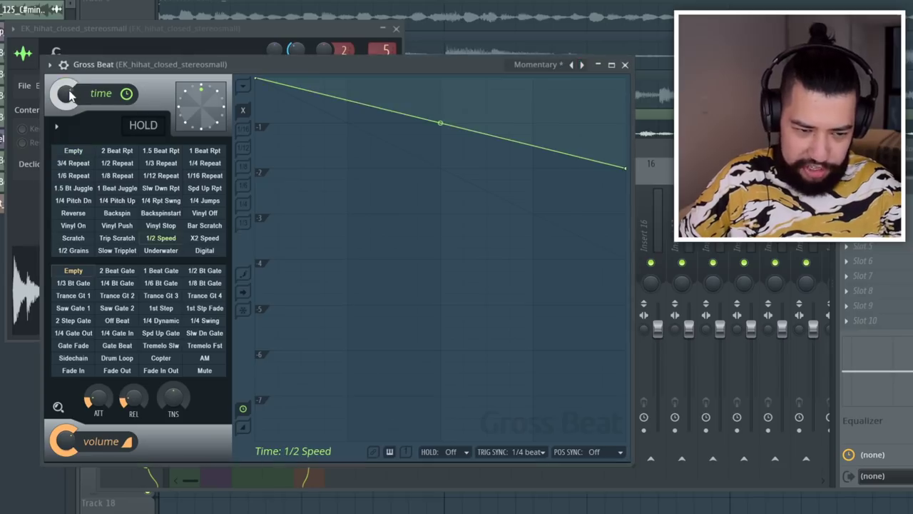
pyautogui.press('space')
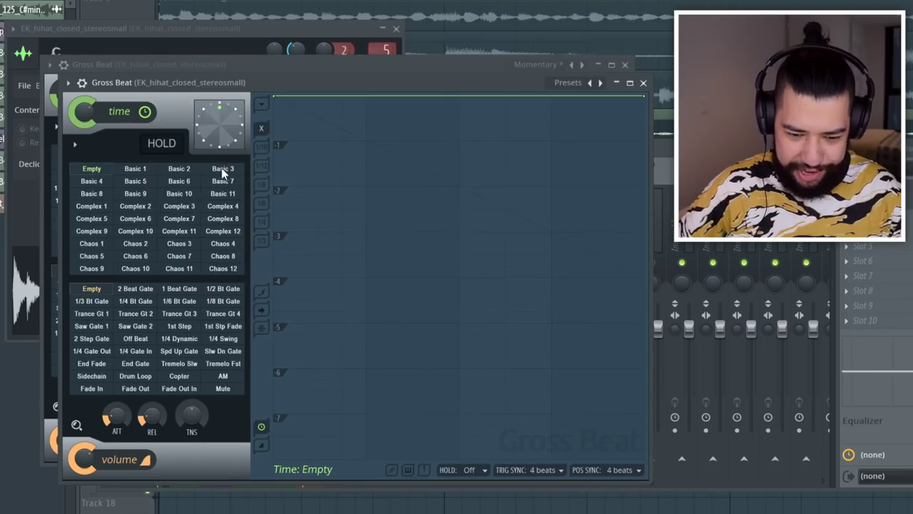
pyautogui.click(222, 169)
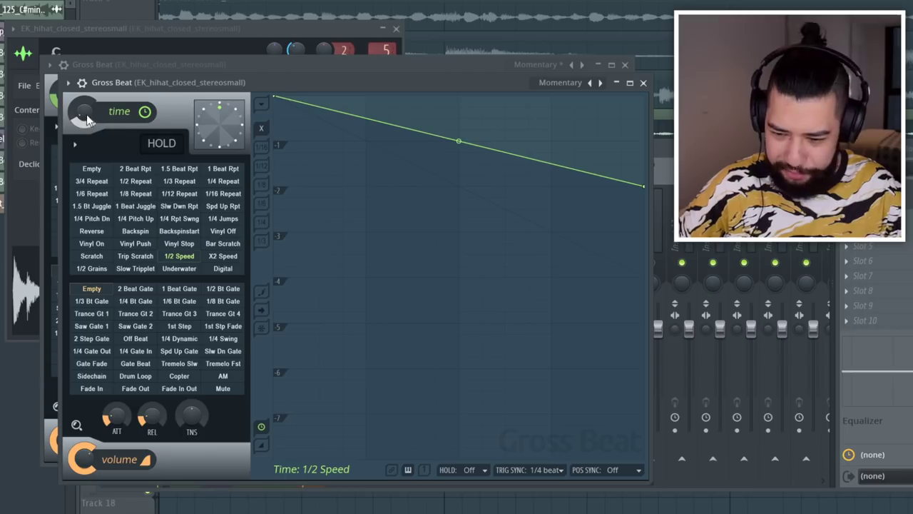
pyautogui.press('space')
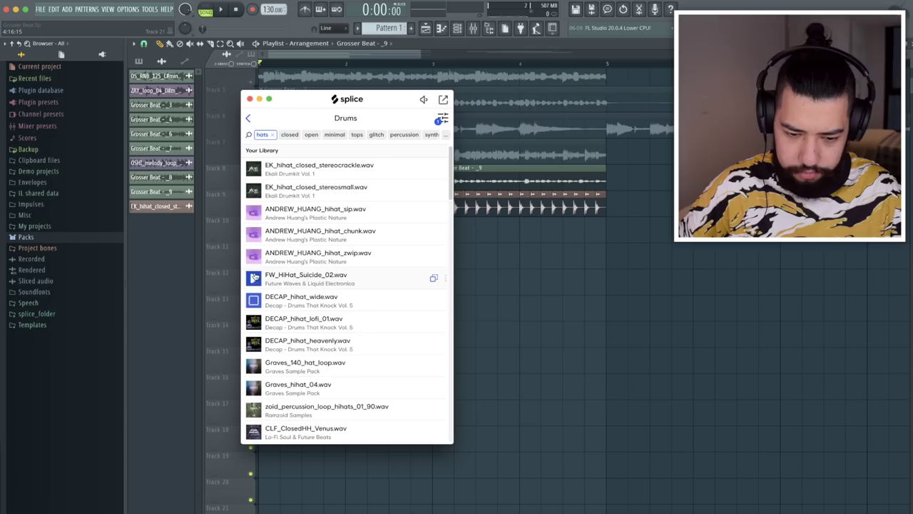
# Step: Add FW_HiHat_Suicide_02 to playlist track 10, repeating it every two beats from beat 2 through bar 4
pyautogui.moveTo(304, 277); pyautogui.dragTo(503, 214)
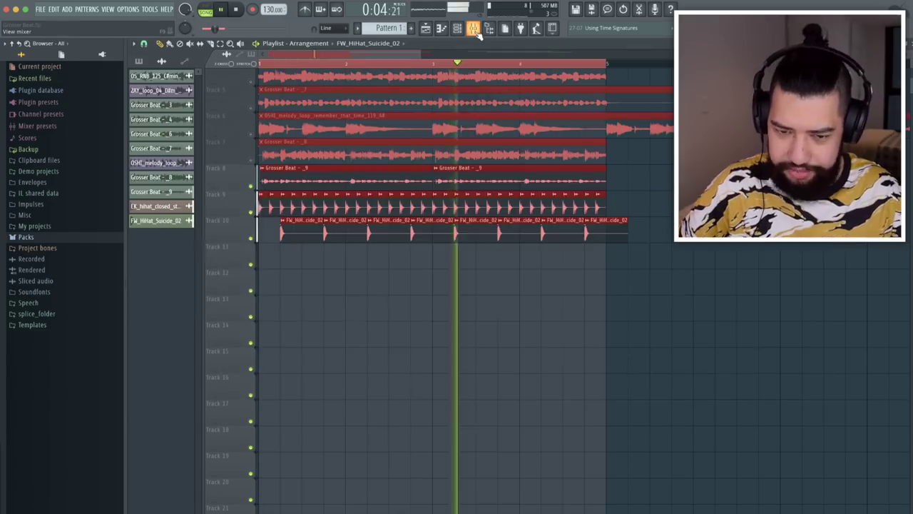
pyautogui.press('F9')
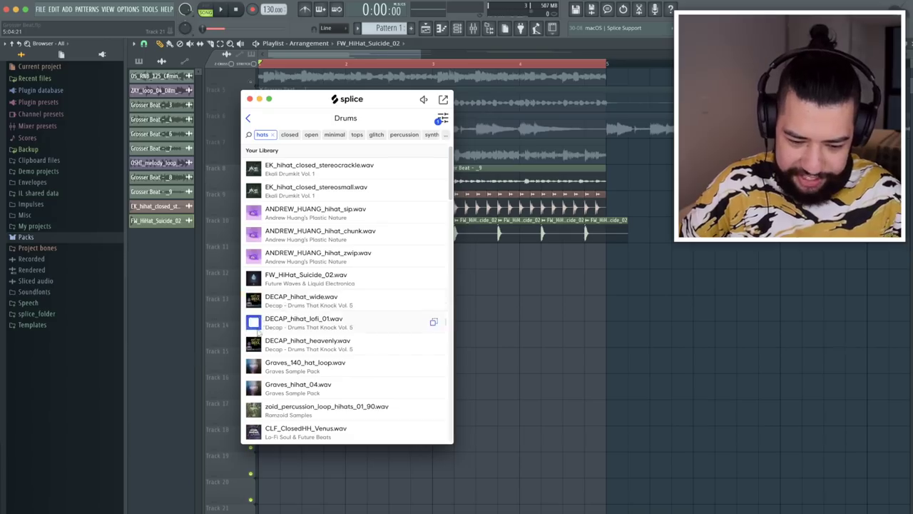
# Step: Place DECAP_hihat_lofi_01 at bar 1 of playlist track 11 and route it to mixer insert 6
pyautogui.click(261, 261)
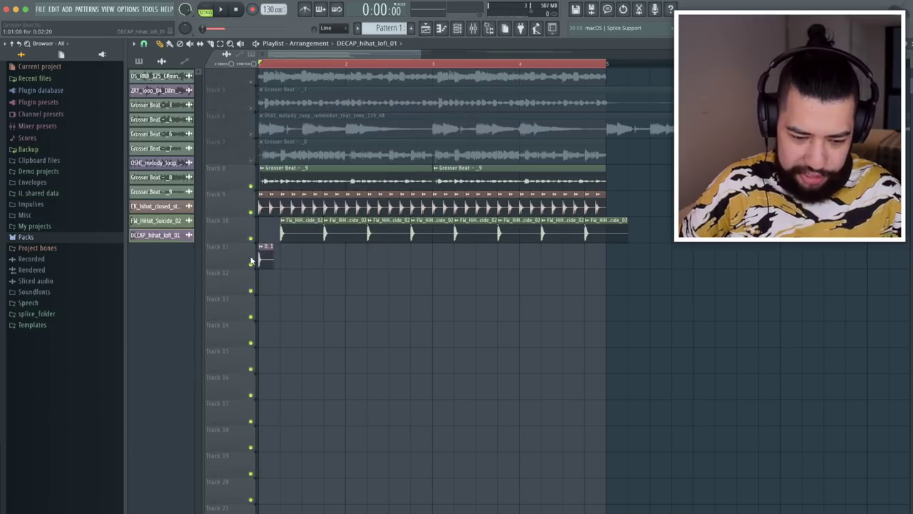
pyautogui.scroll(5, 261, 261)
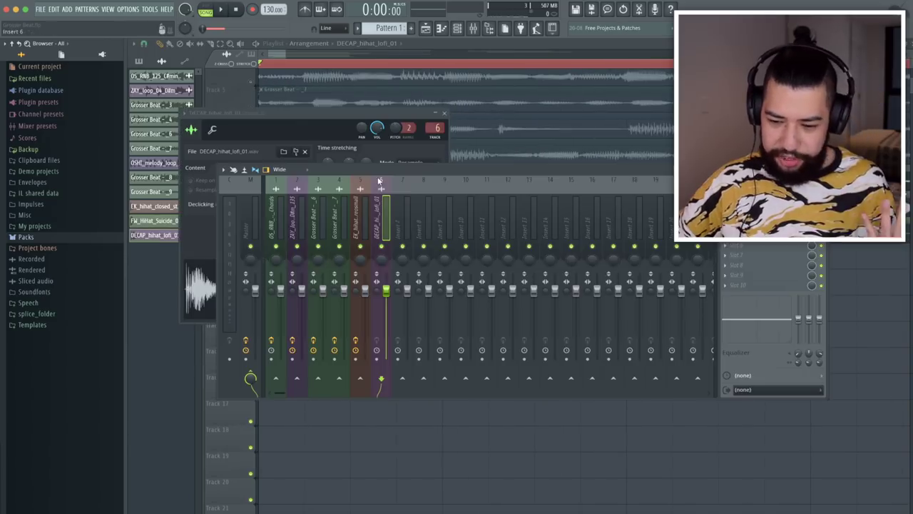
# Step: Add Gross Beat to the DECAP hi-hat's insert 6 and select the Stutter preset's Shuffle 2 time pattern
pyautogui.click(738, 250)
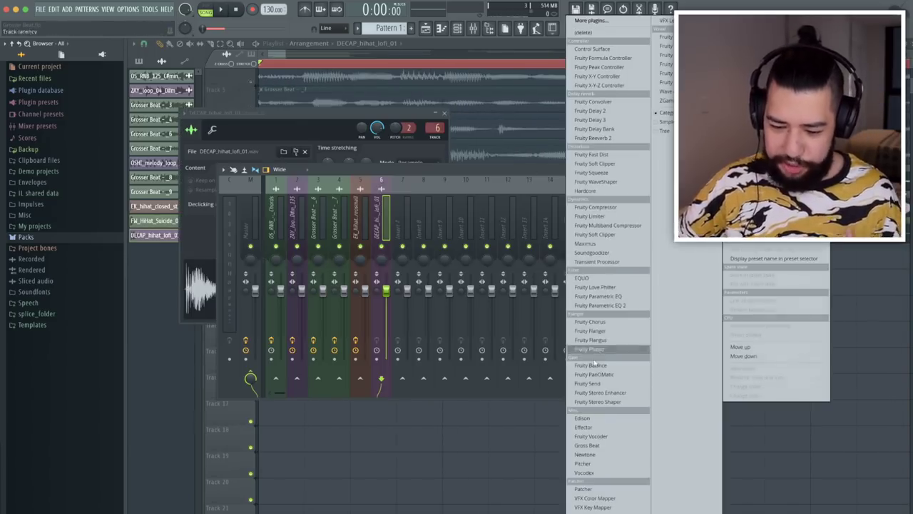
pyautogui.click(589, 445)
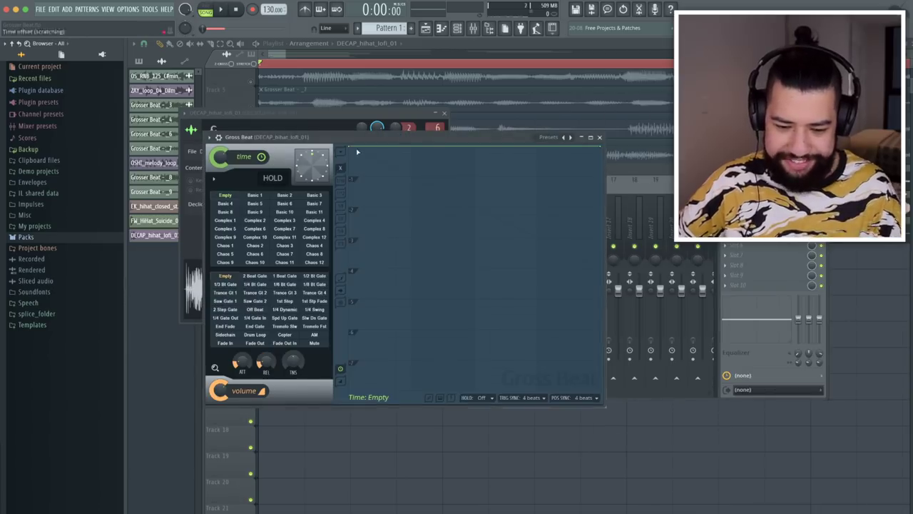
pyautogui.click(255, 220)
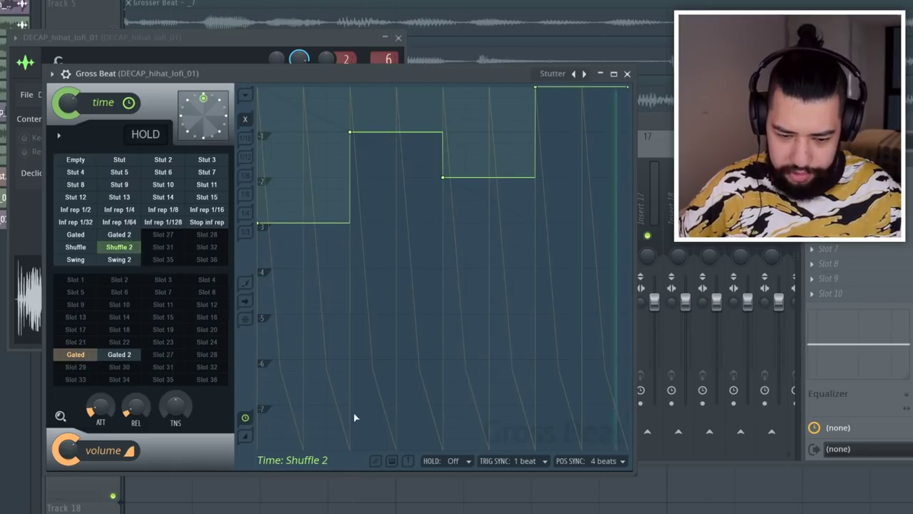
pyautogui.click(356, 509)
# Step: Repeat DECAP_hihat_lofi_01 every two beats along playlist track 11 through bar 4, starting half a beat into bar 1
pyautogui.click(607, 246)
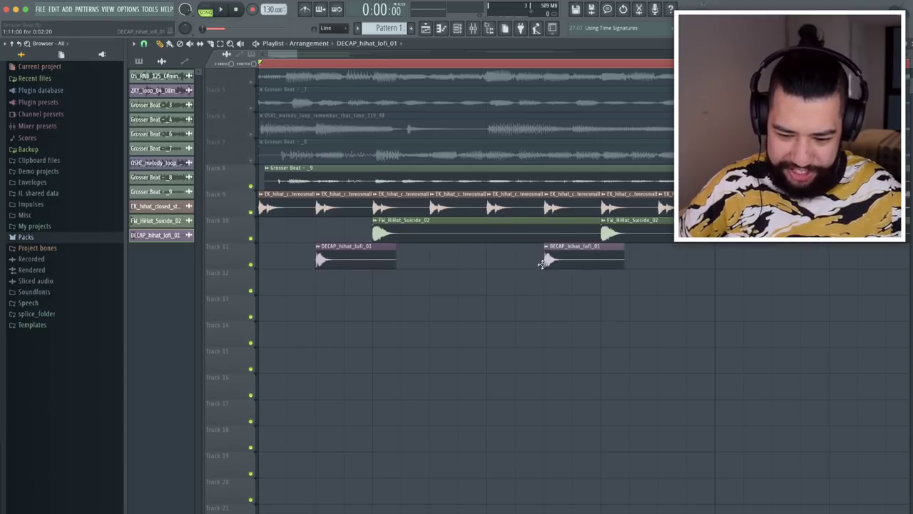
pyautogui.moveTo(542, 264); pyautogui.dragTo(595, 262)
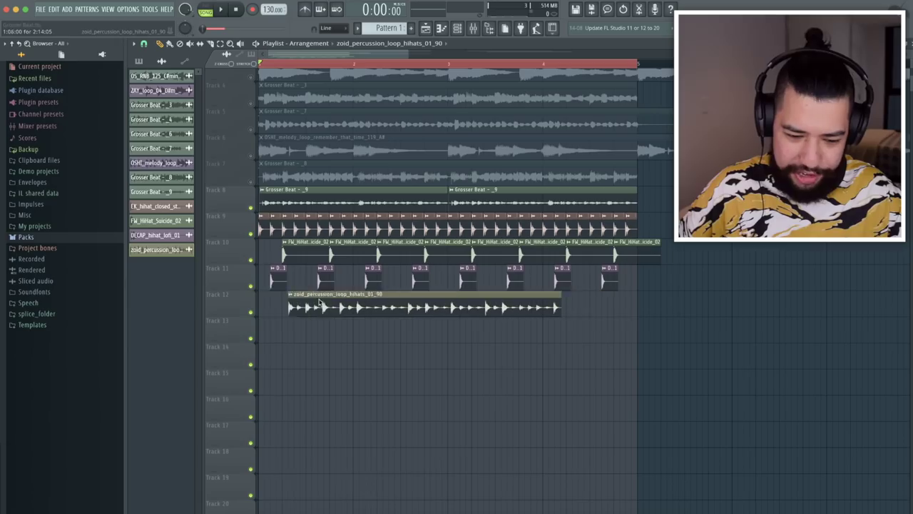
# Step: Align zoid_percussion_loop_hihats_01_90 with the start of bar 1 on playlist track 12 and route it to mixer insert 7
pyautogui.moveTo(320, 305); pyautogui.dragTo(260, 305)
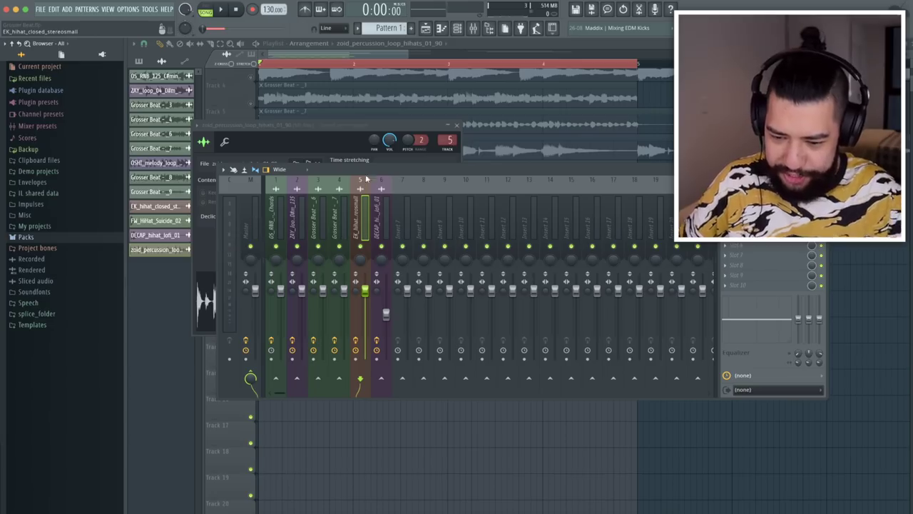
pyautogui.press('space')
pyautogui.click(403, 187)
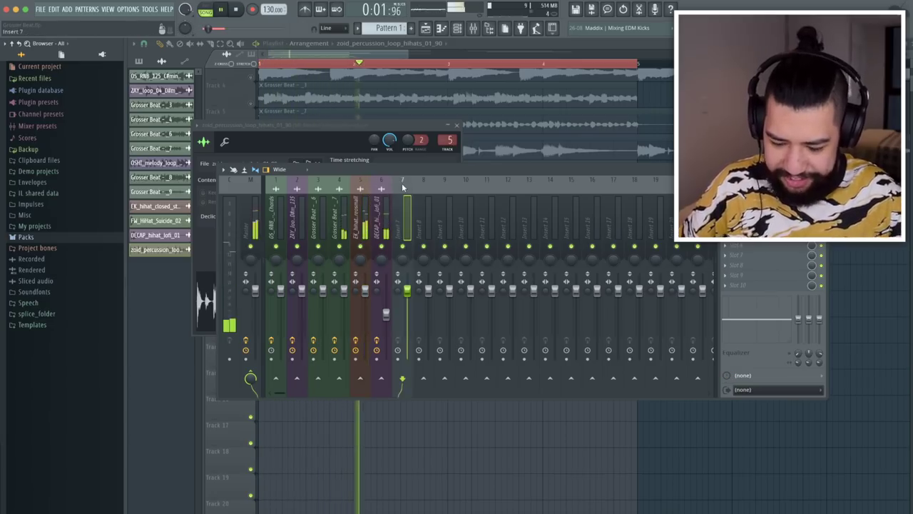
pyautogui.press('space')
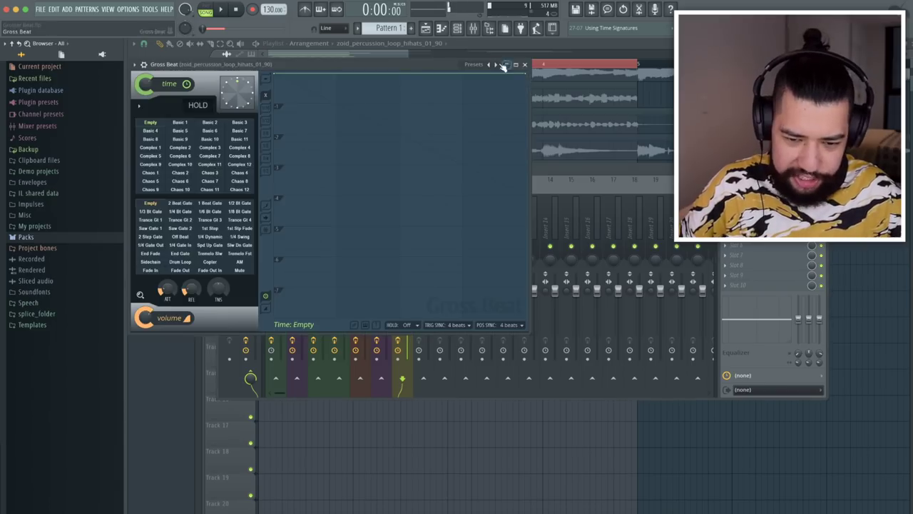
# Step: Advance the Gross Beat on the zoid percussion loop's insert three presets forward
pyautogui.click(496, 65)
pyautogui.click(497, 65)
pyautogui.click(497, 65)
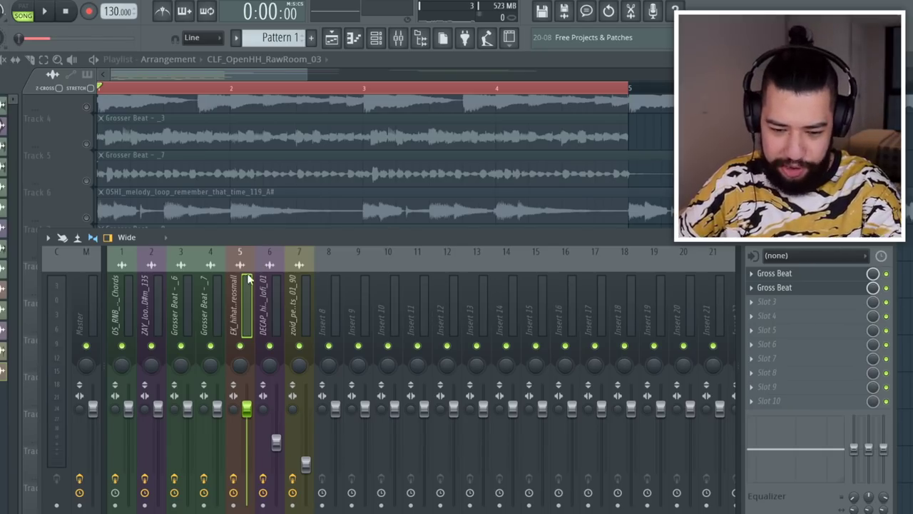
# Step: Review the effects on mixer inserts 6 and 7
pyautogui.click(263, 259)
pyautogui.click(310, 264)
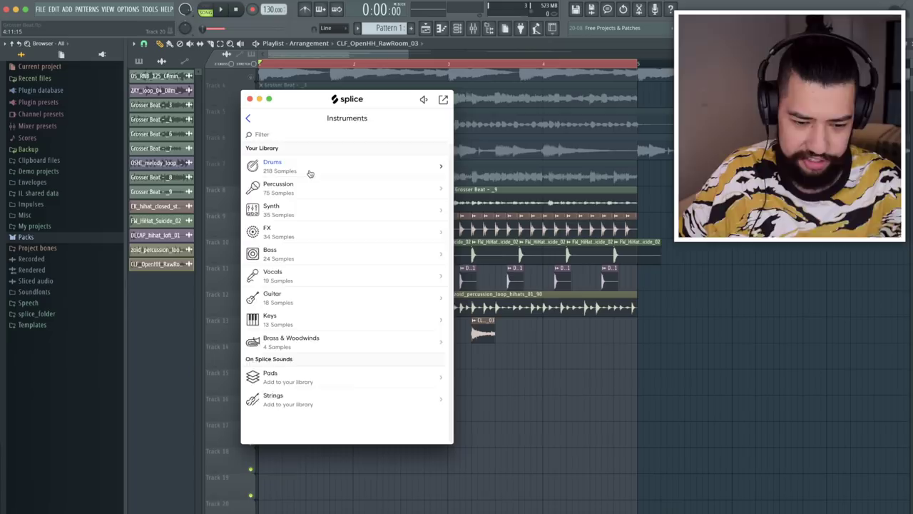
# Step: Add EK_kick_weighted from Splice's Drums library to playlist track 14 and build a syncopated kick pattern with it
pyautogui.click(306, 171)
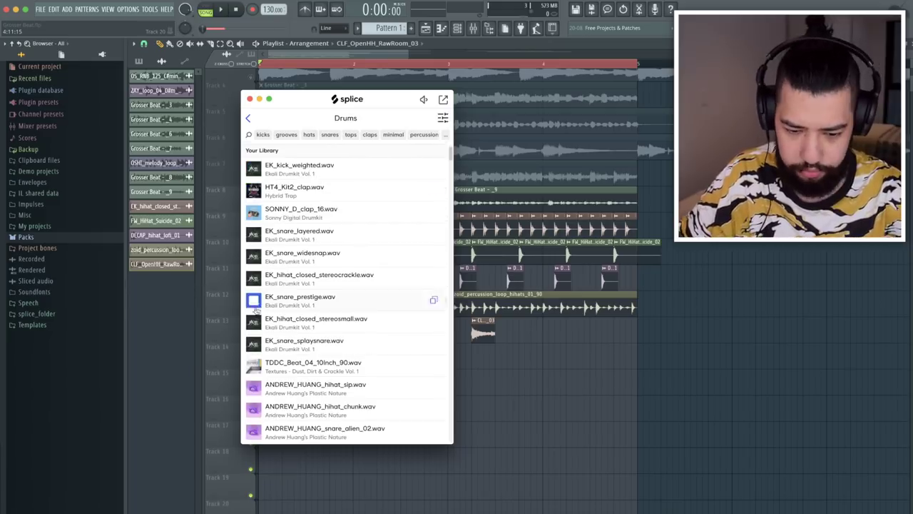
pyautogui.moveTo(281, 165); pyautogui.dragTo(266, 347)
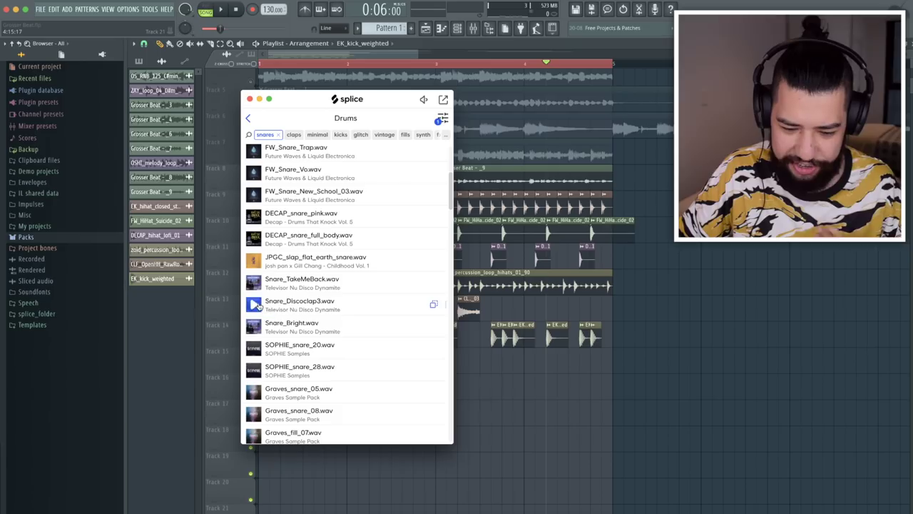
# Step: Add the Splice sample LEX_LUGER_snare_pitch to playlist track 15 on beat 3 of every bar through bar 4
pyautogui.scroll(-10, 252, 285)
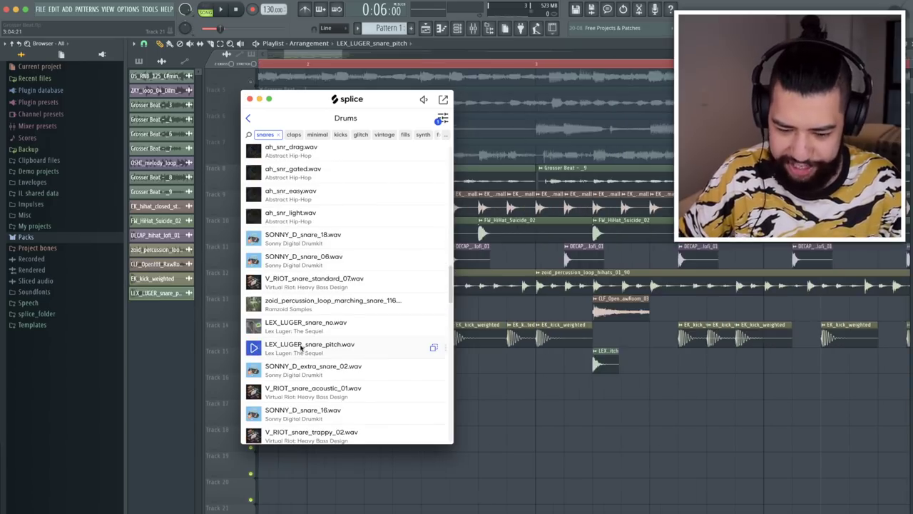
pyautogui.moveTo(306, 347); pyautogui.dragTo(589, 364)
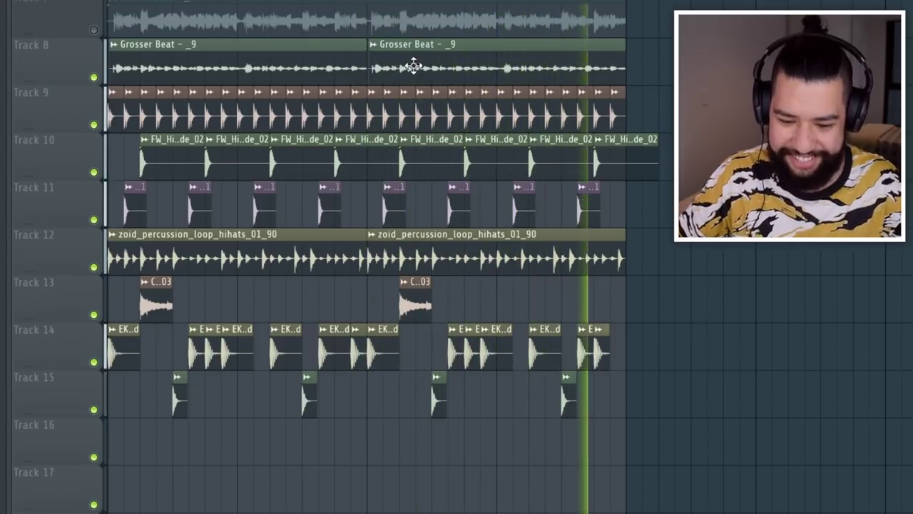
pyautogui.doubleClick(573, 392)
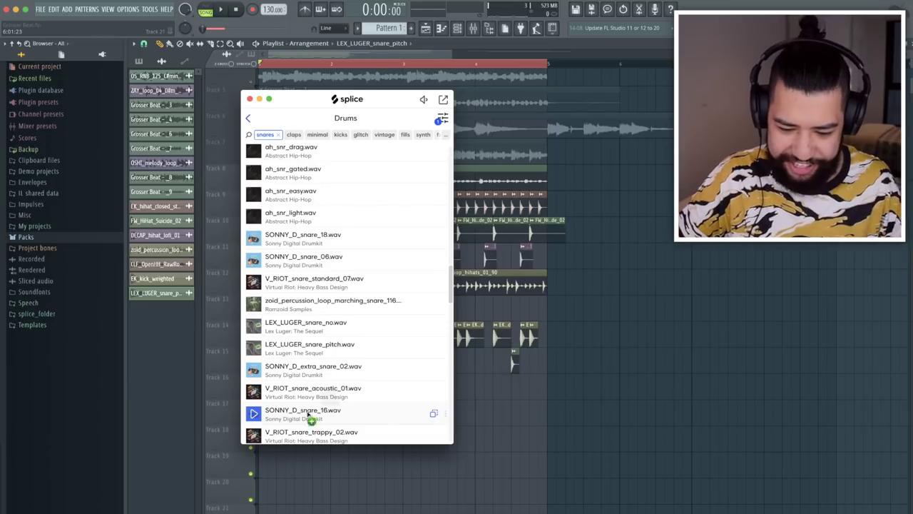
# Step: Place SONNY_D_snare_16 on beat 4 of bar 4 on track 16 and layer the KBH_clap_bighead_05 clap under the snare hits
pyautogui.moveTo(311, 419); pyautogui.dragTo(362, 397)
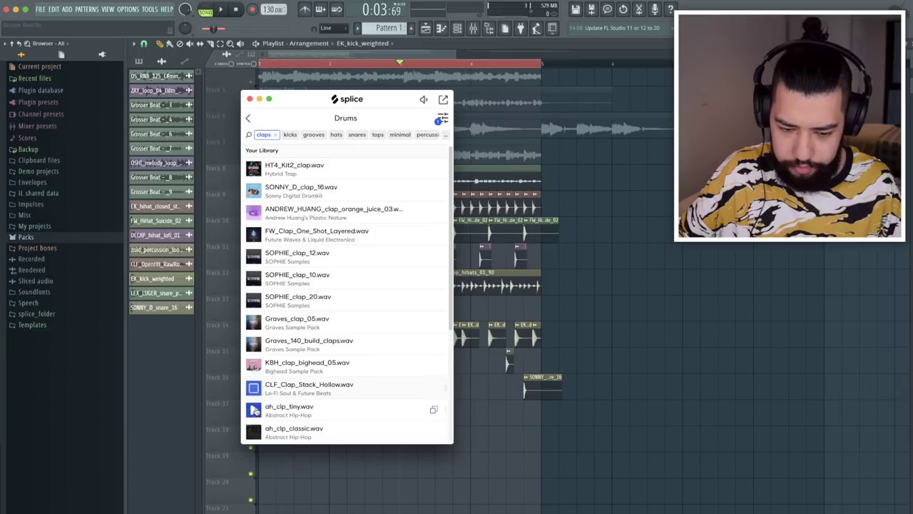
pyautogui.scroll(-3, 279, 369)
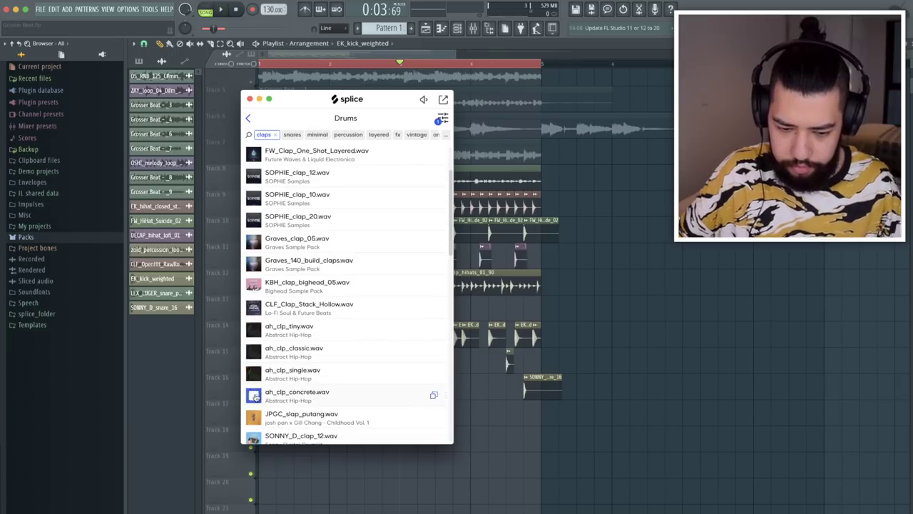
pyautogui.click(480, 386)
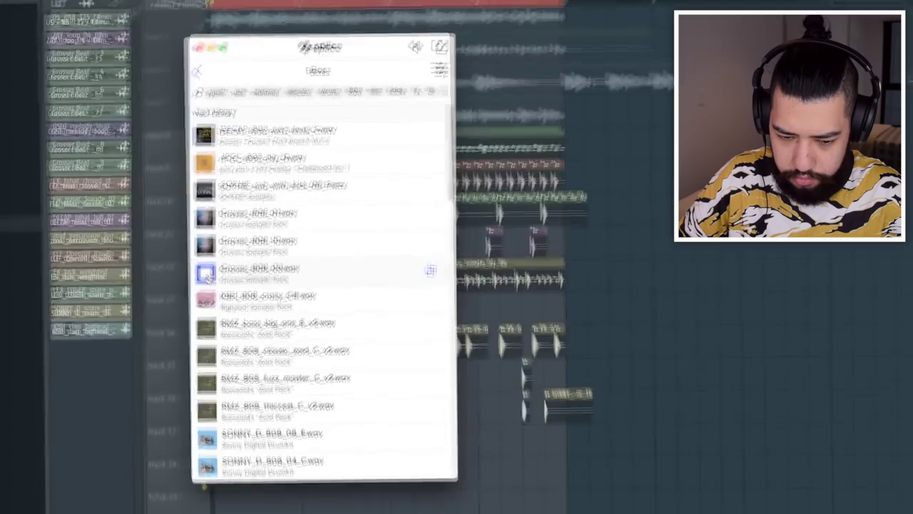
# Step: Load Graves_808_03 from Splice's bass samples and raise the fade-out in its precomputed effects
pyautogui.moveTo(258, 271); pyautogui.dragTo(587, 315)
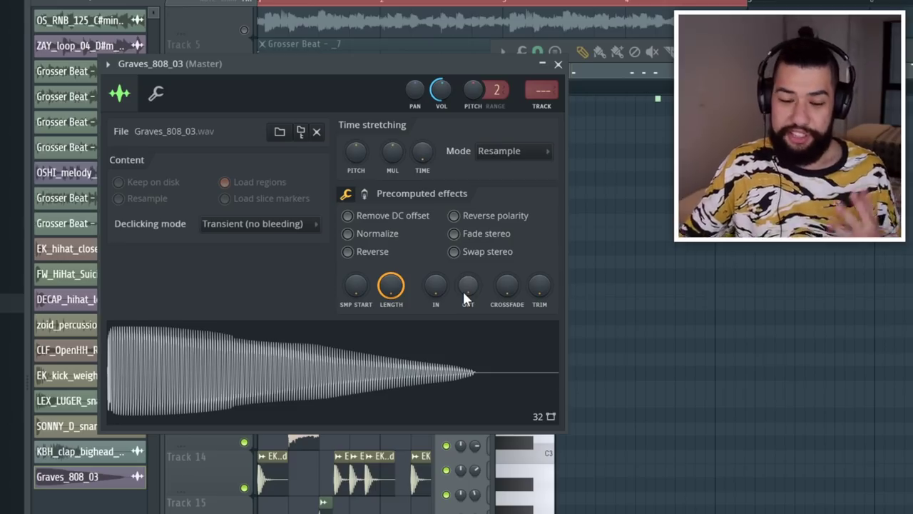
pyautogui.moveTo(467, 282); pyautogui.dragTo(468, 256)
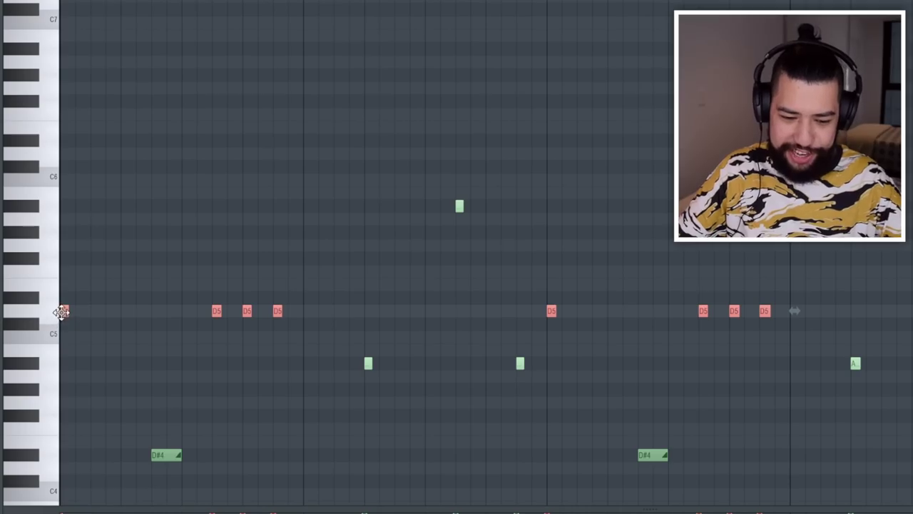
# Step: Transpose the selected D5 notes up one semitone to D#5 in the piano roll and play the pattern
pyautogui.scroll(-2, 242, 259)
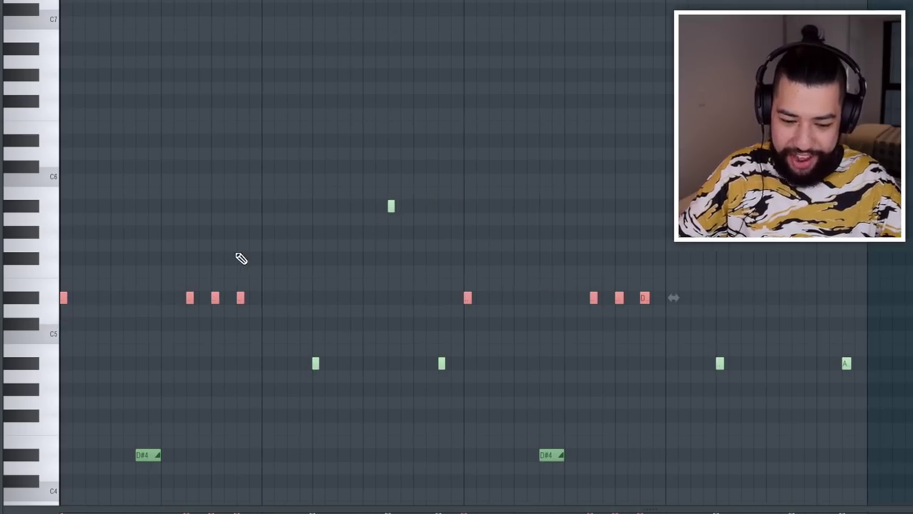
pyautogui.press('space')
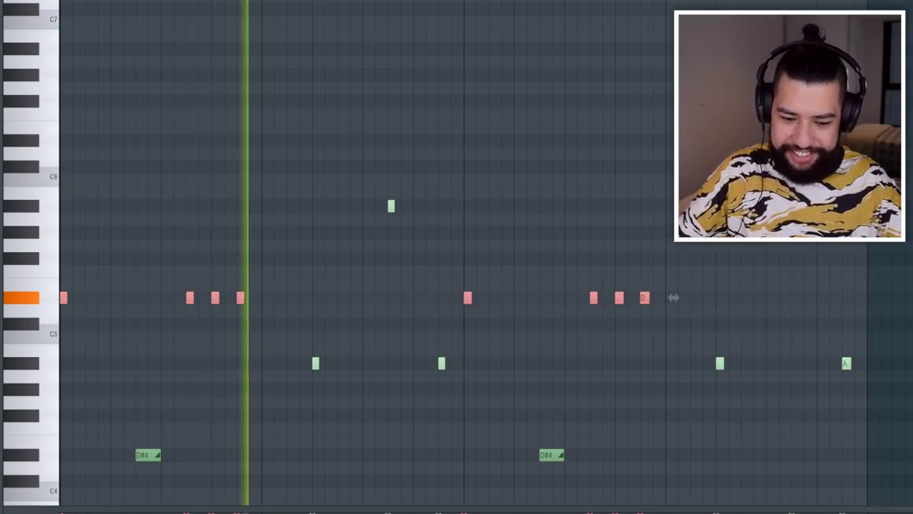